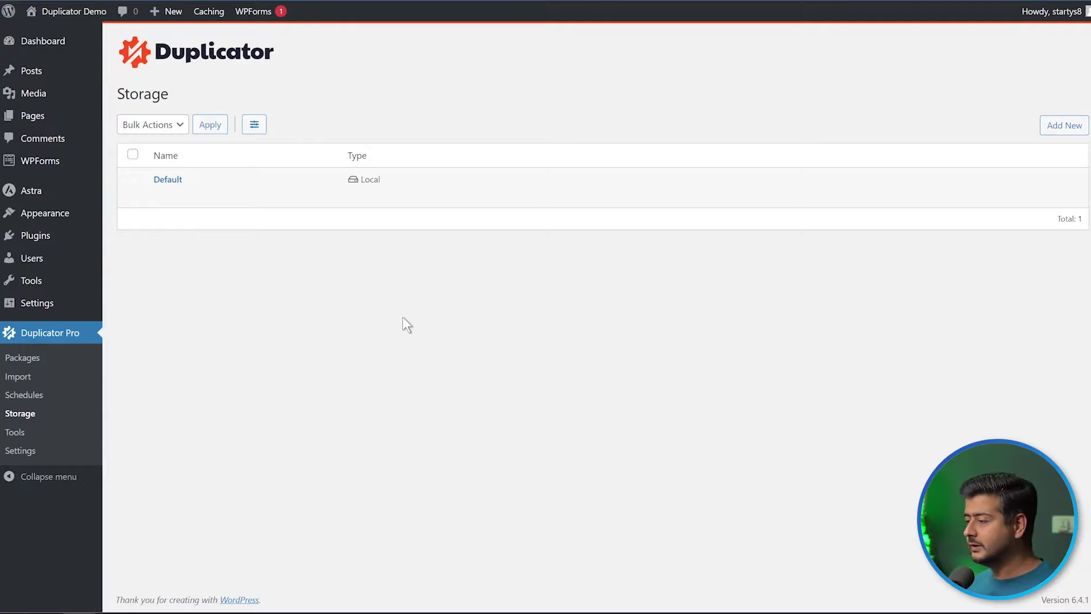
Add a new storage provider named Google Drive and set its type to Google Drive
click(1053, 129)
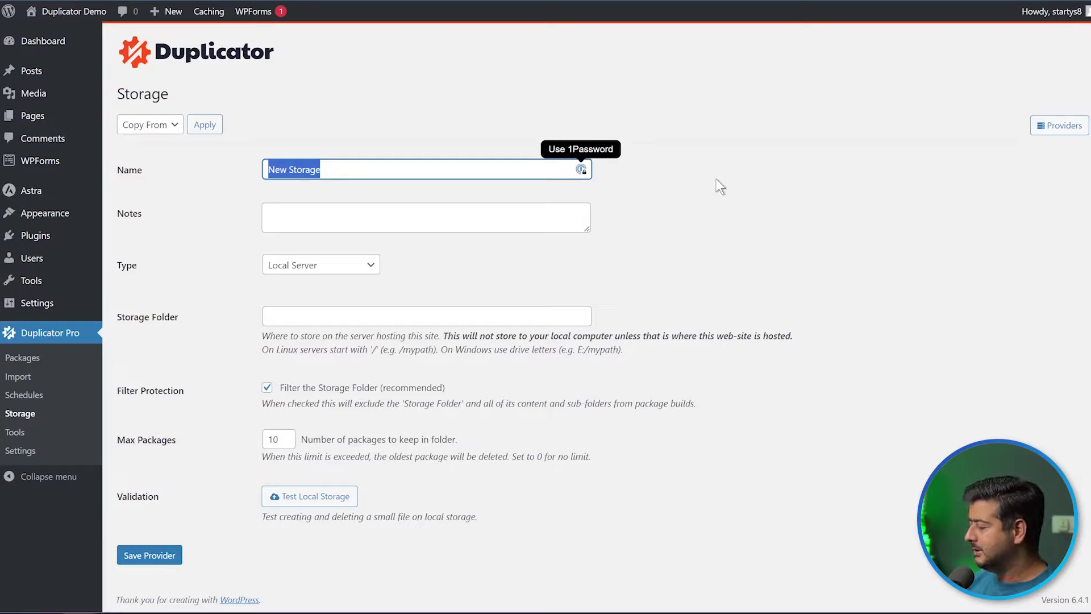
text(Google Drive)
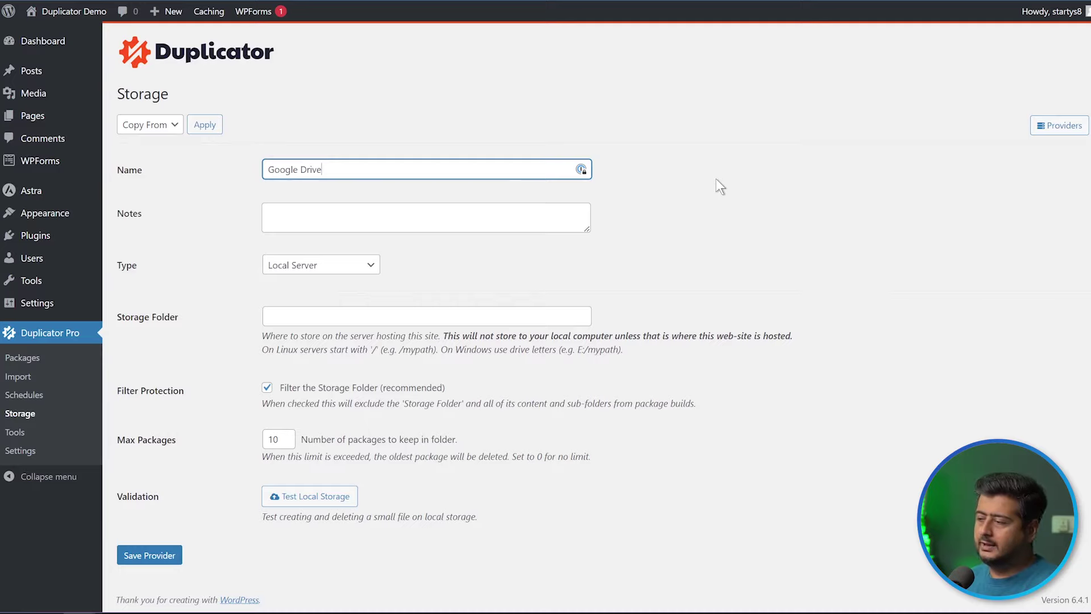
click(367, 270)
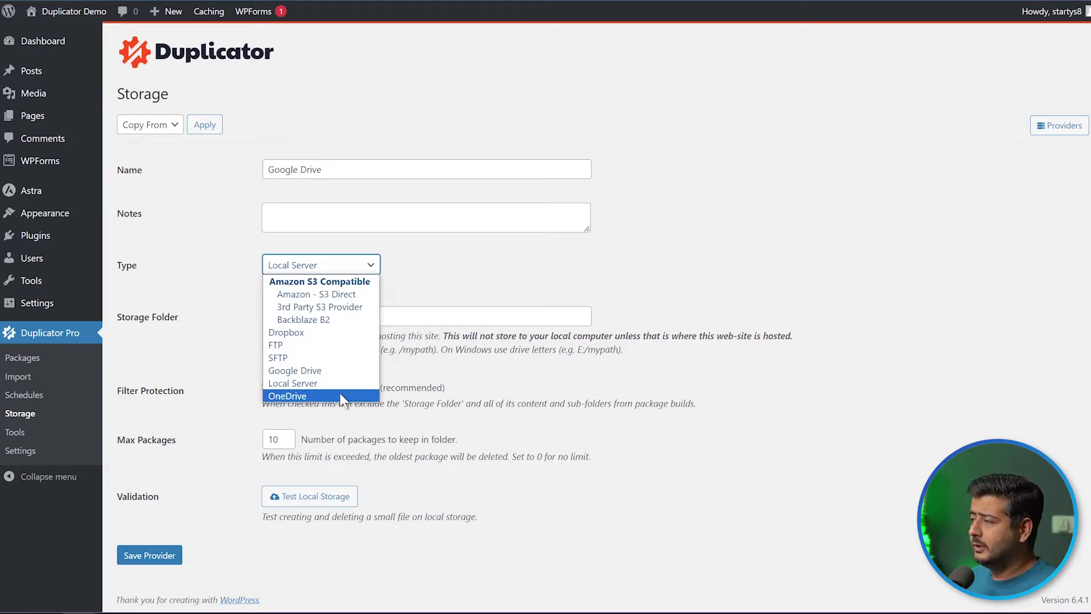
click(343, 372)
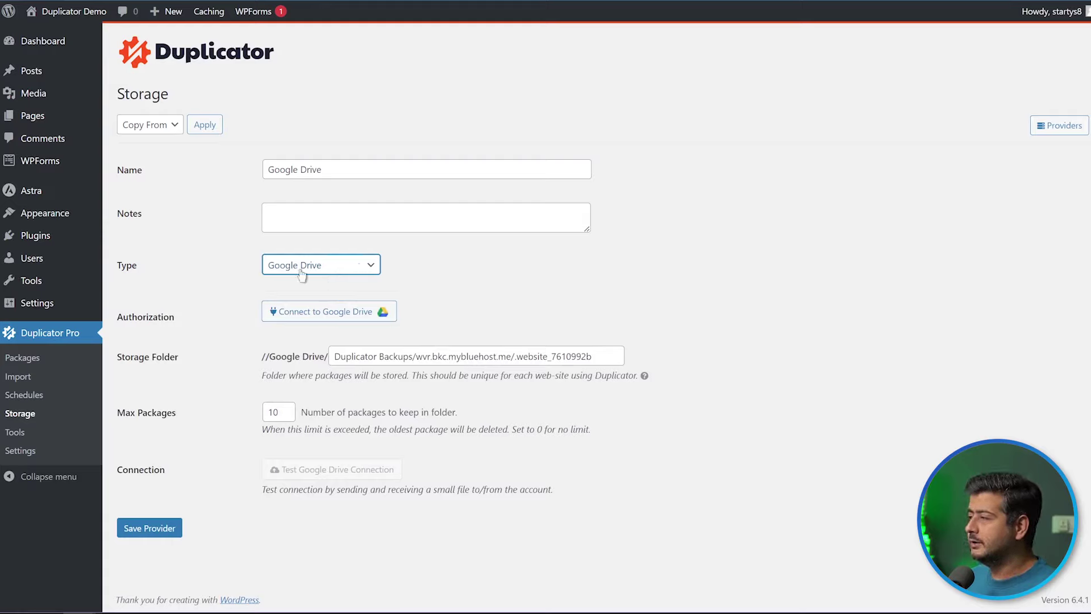
Connect the storage provider to Google Drive and grant snapcreek.com access with the existing Google account
click(348, 312)
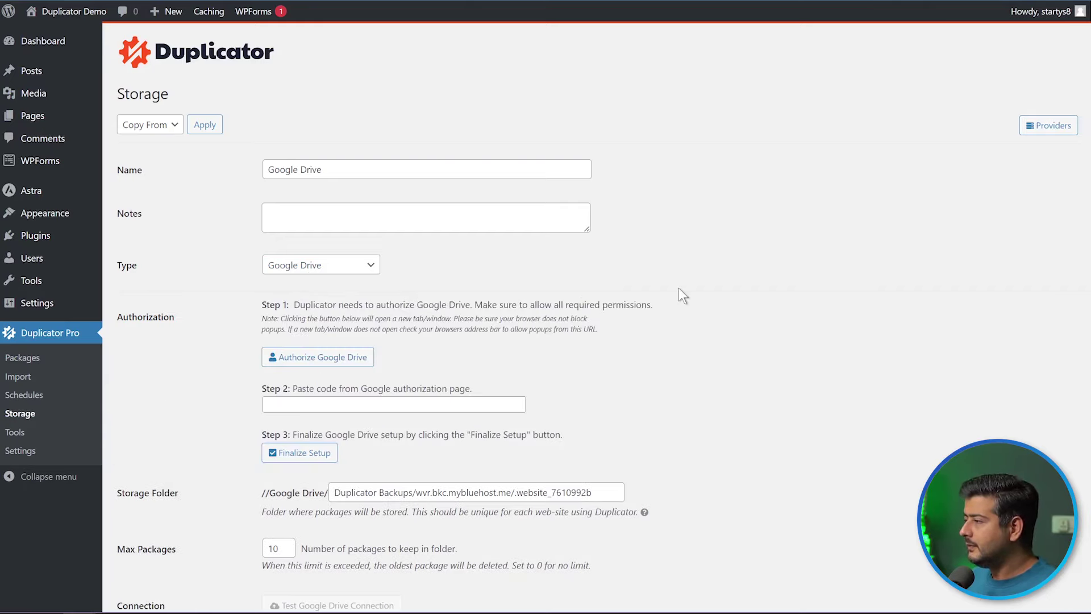
scroll(682, 295, down, 1)
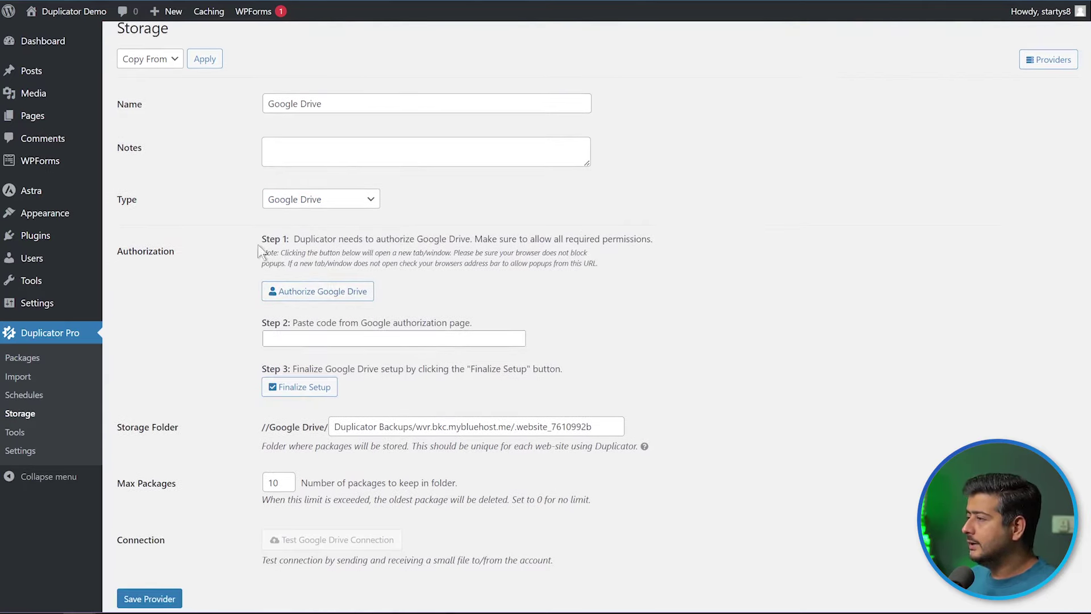
click(320, 294)
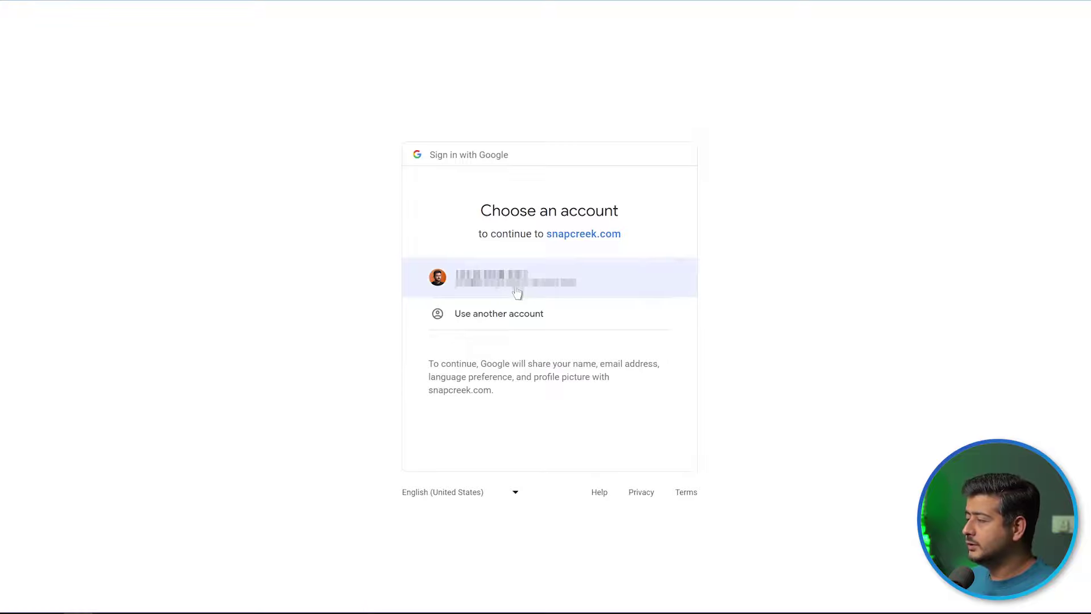
click(539, 288)
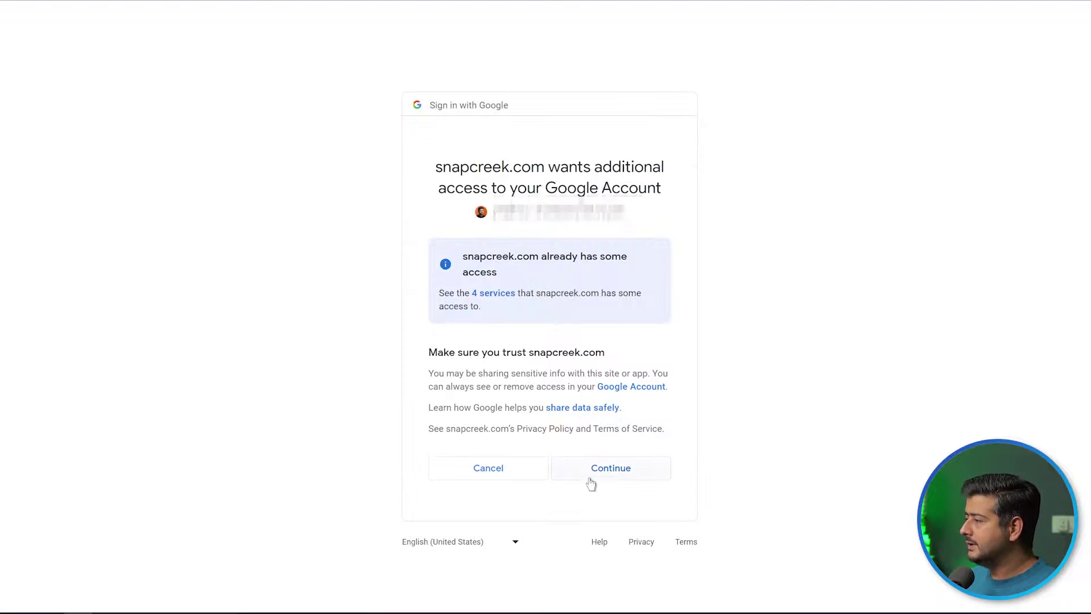
click(606, 468)
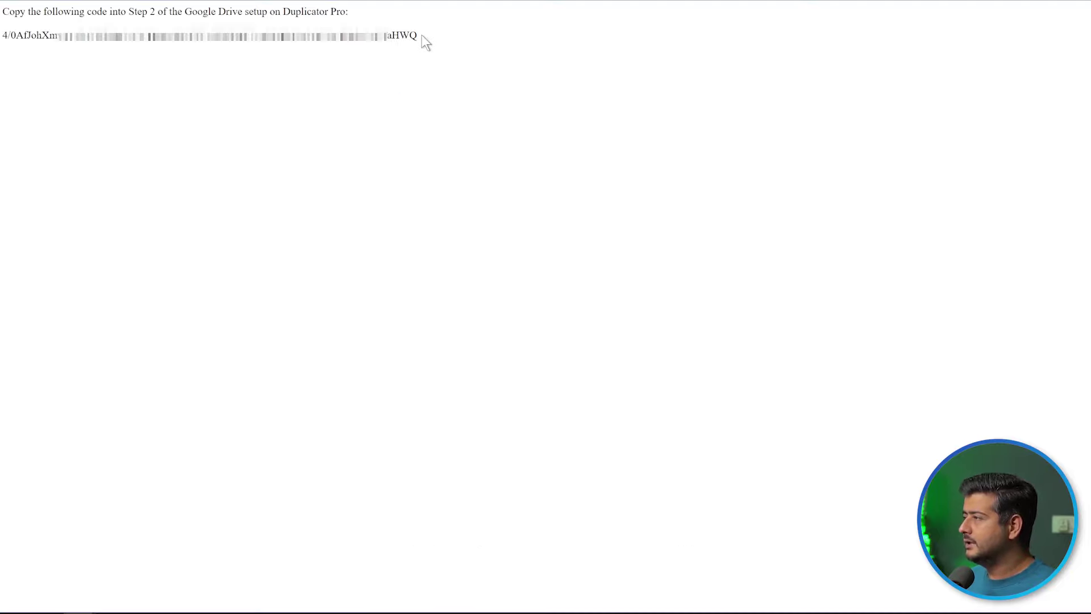
Copy the Google authorization code into the Step 2 field of the storage settings and finalize the setup
drag(422, 36, 4, 44)
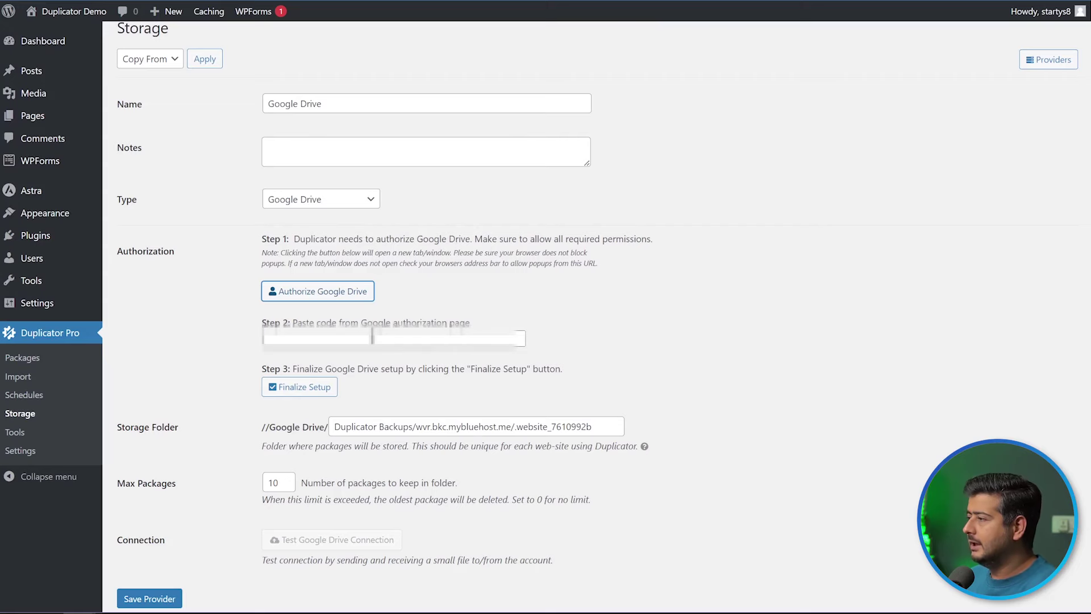
key(ctrl+v)
key(ctrl+v)
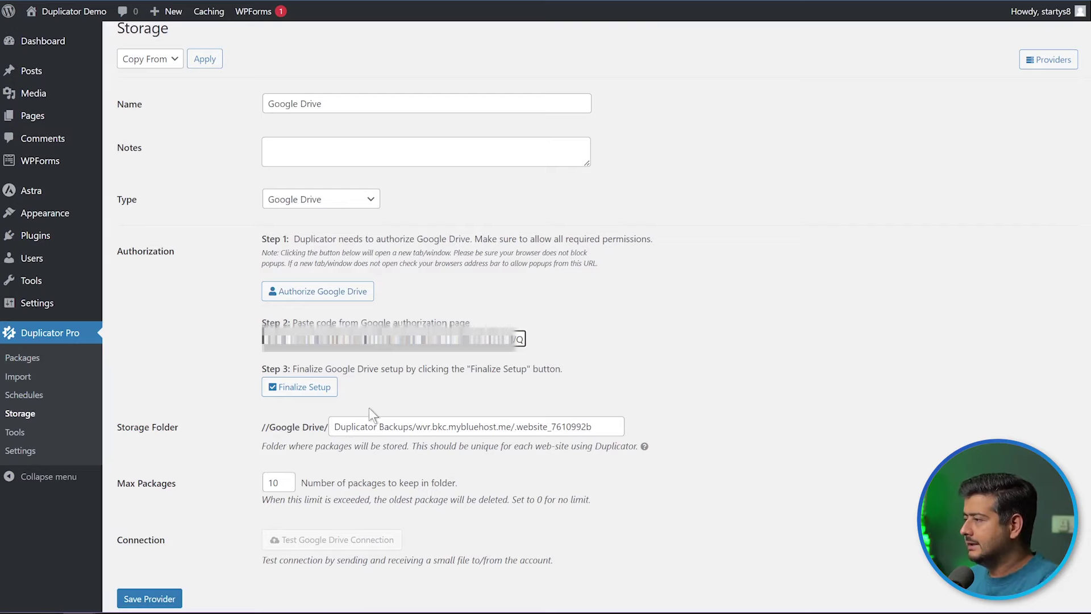
click(300, 391)
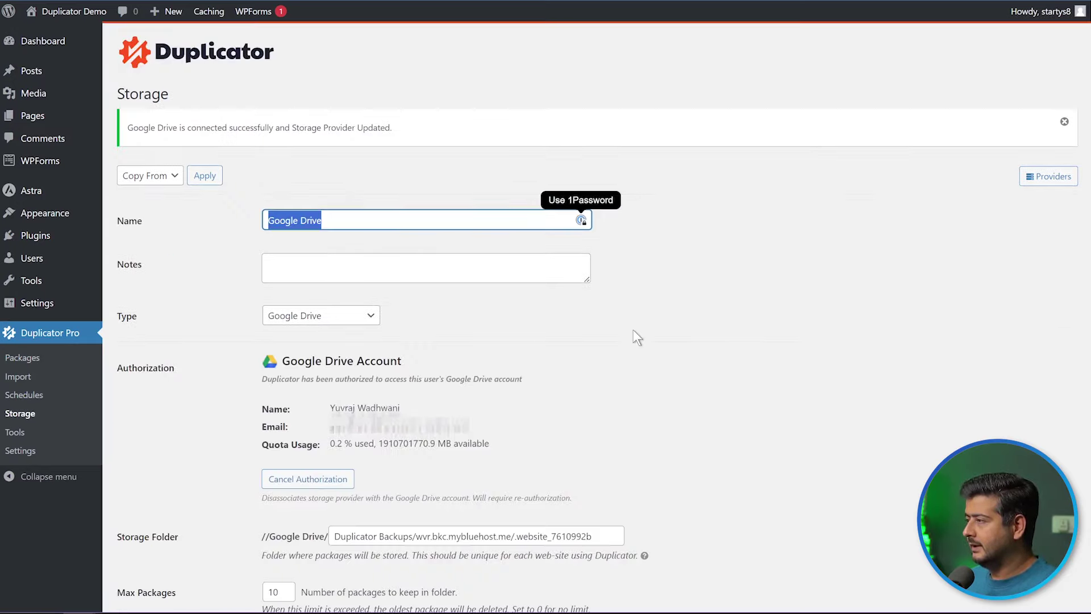
scroll(706, 316, down, 3)
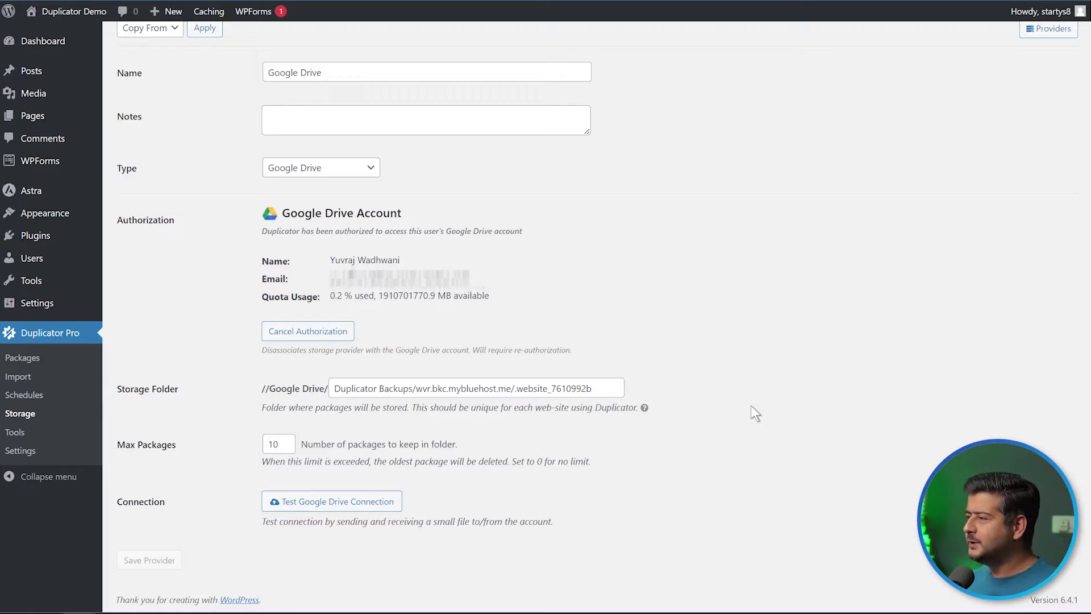
Start a new package with the local Default storage and review its Archive and Installer sections, leaving both collapsed
click(29, 361)
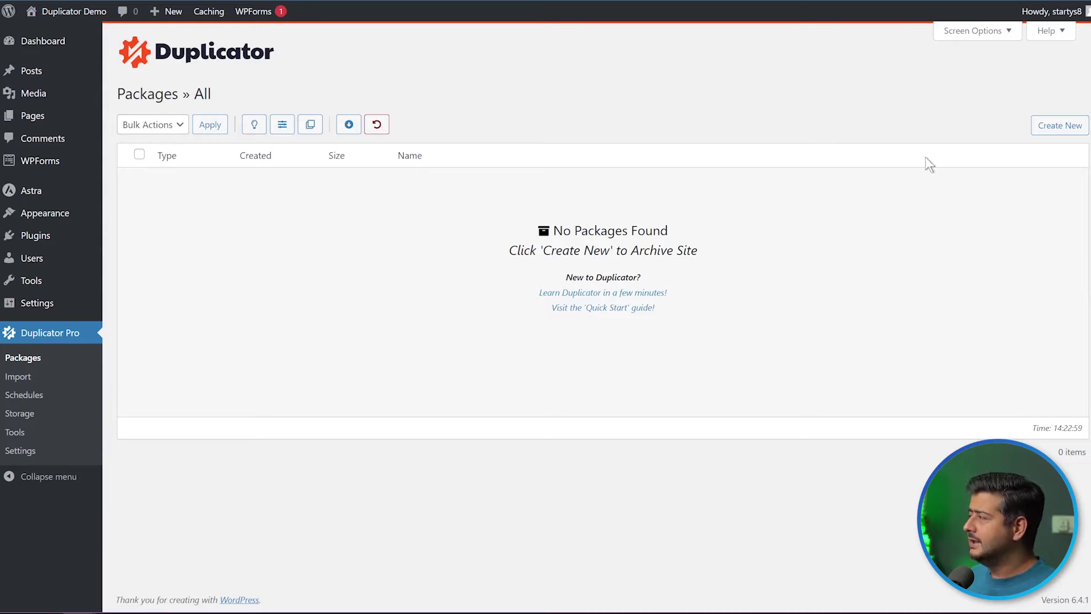
click(1058, 128)
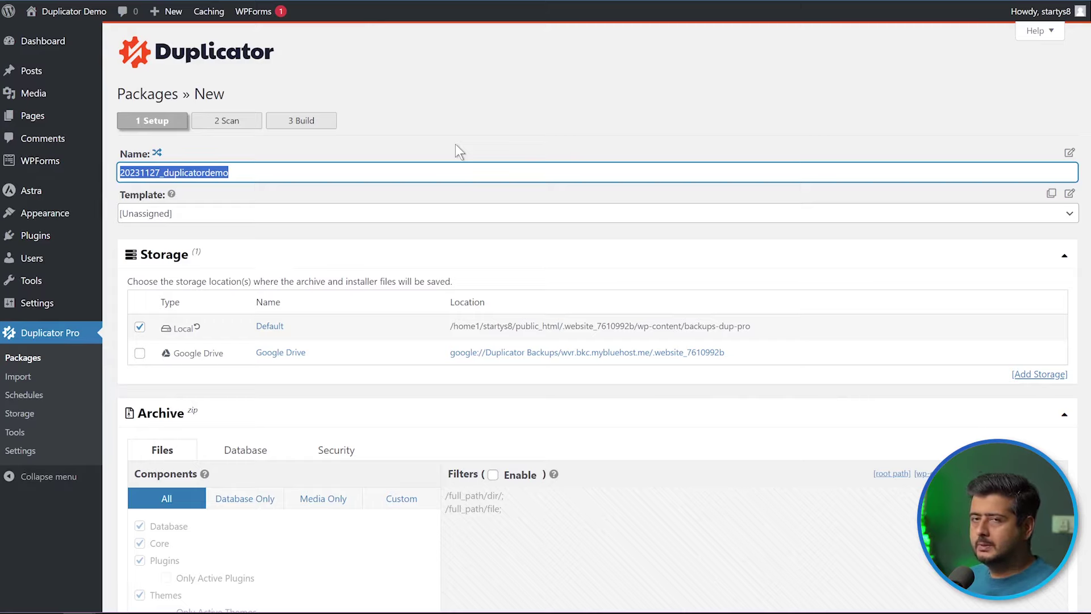
click(462, 127)
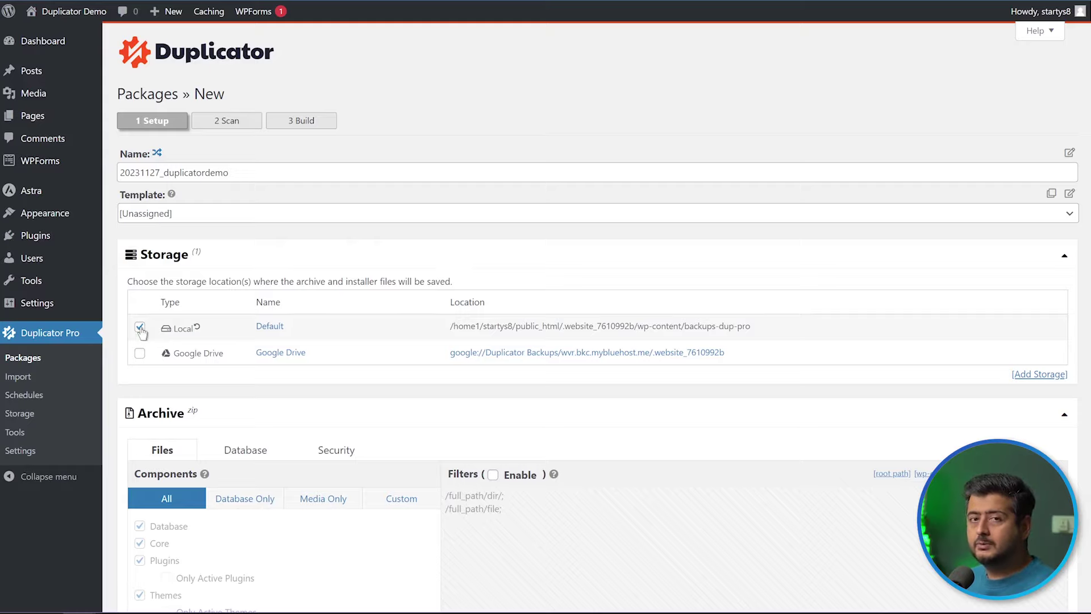
scroll(451, 274, down, 3)
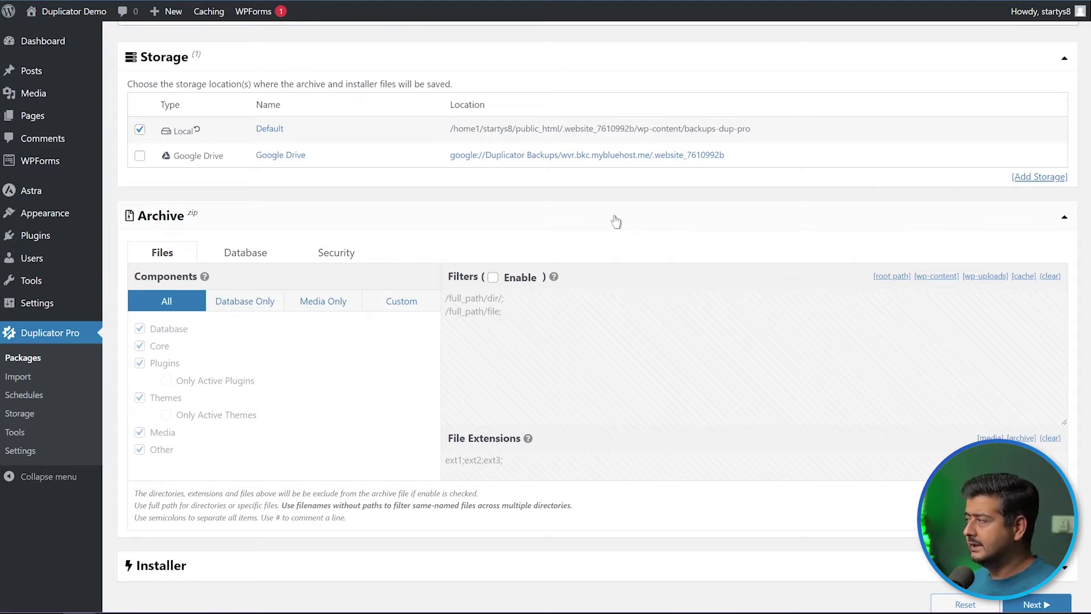
click(616, 221)
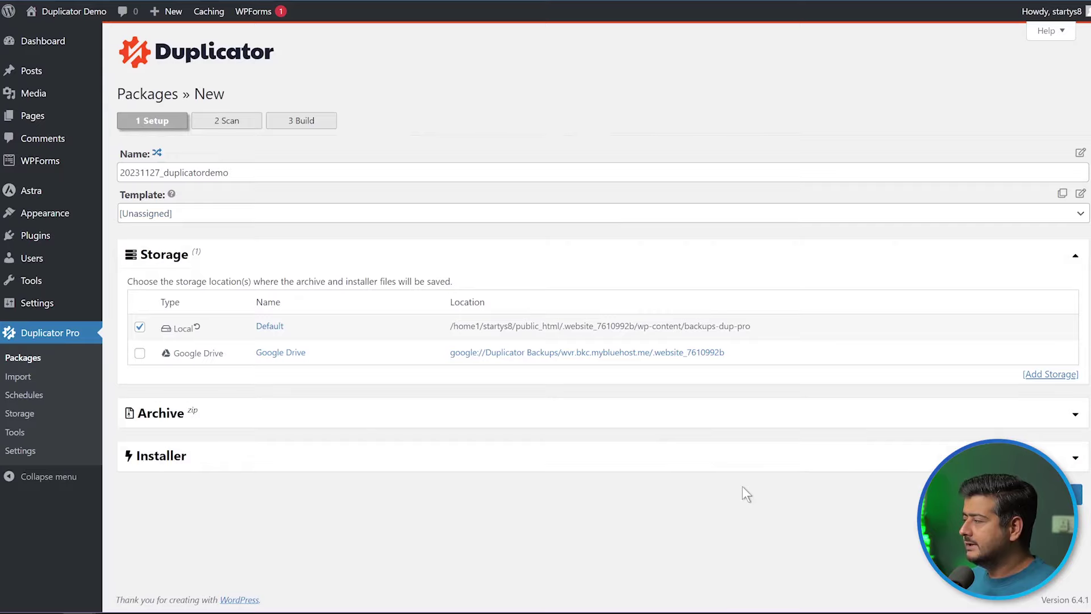
click(754, 469)
scroll(605, 407, down, 3)
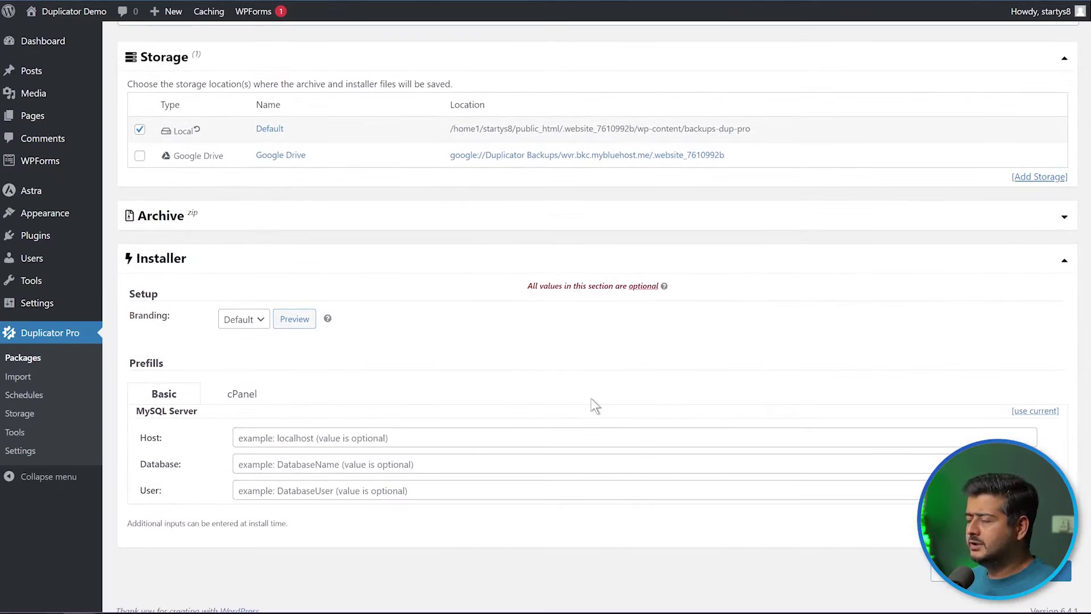
click(683, 266)
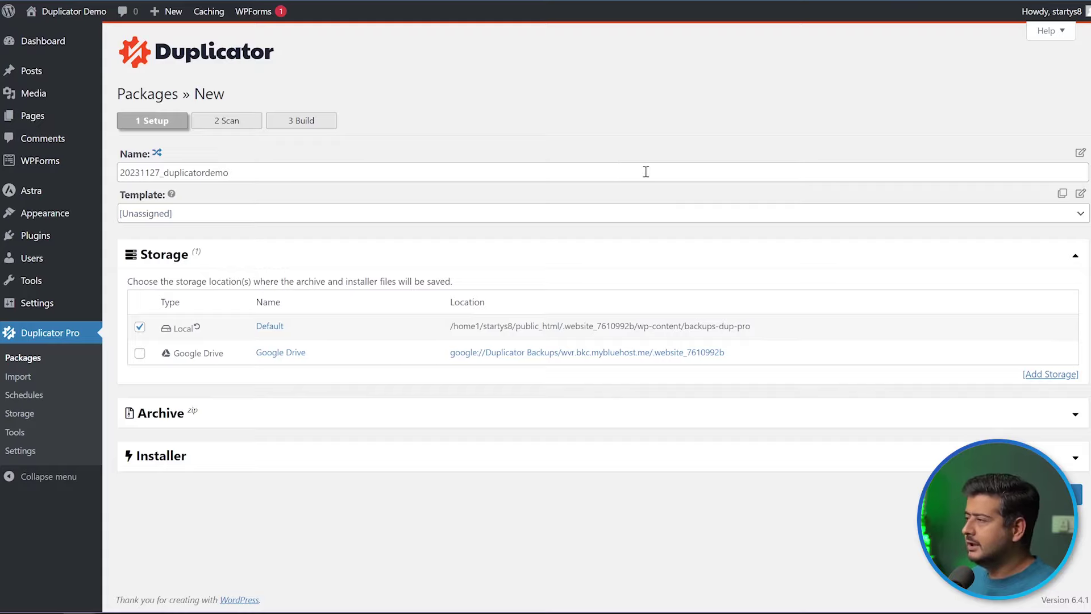
Run the package scan and examine the details of the WordPress notice
click(1075, 494)
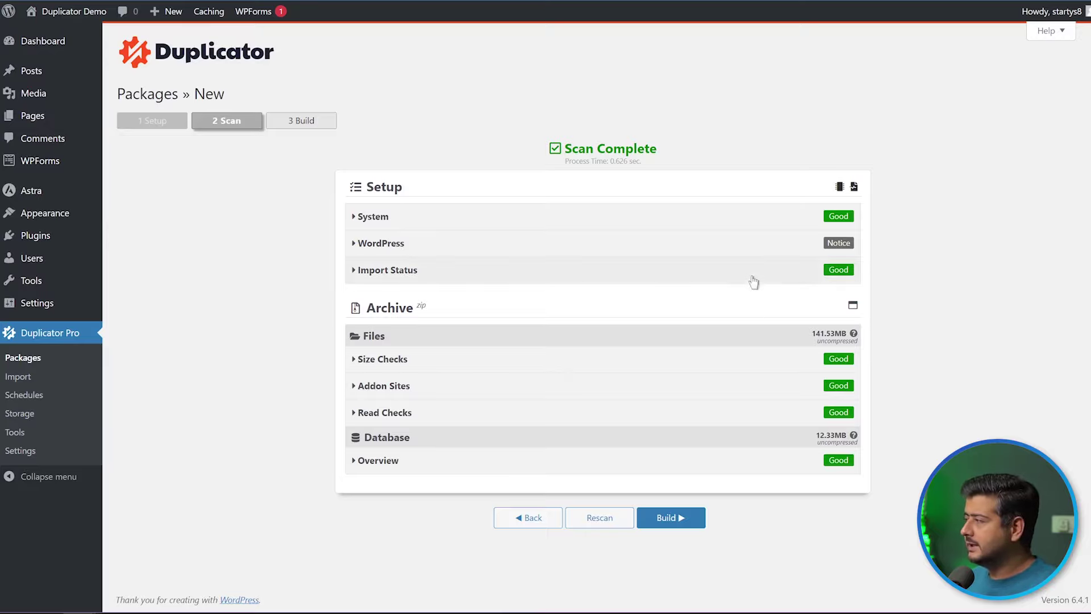
click(351, 245)
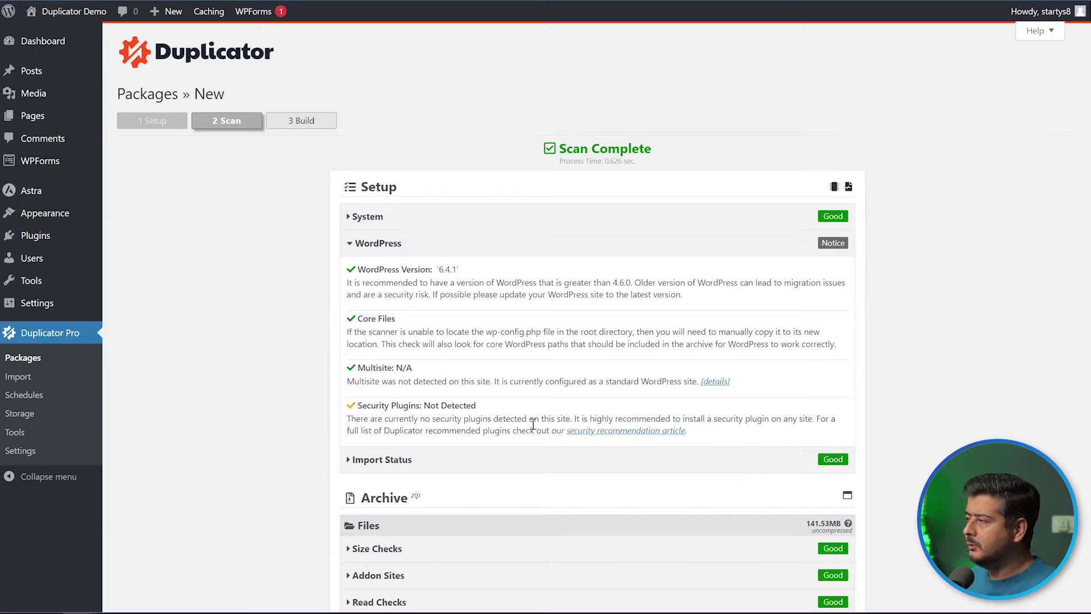
click(351, 245)
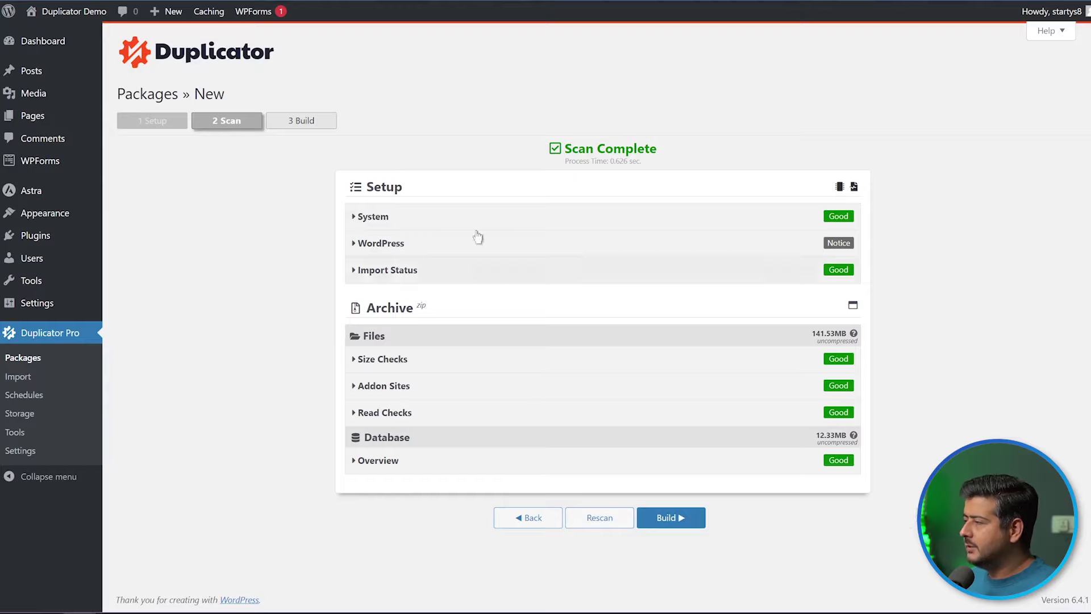
Build the package and check its overview and install resources in the package list
click(681, 518)
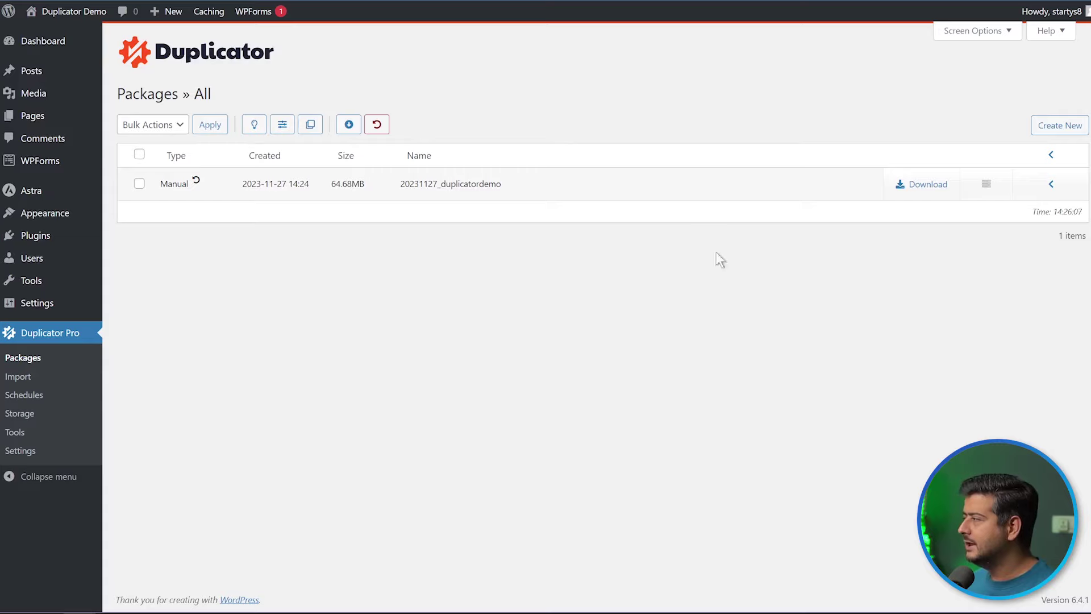
click(1051, 185)
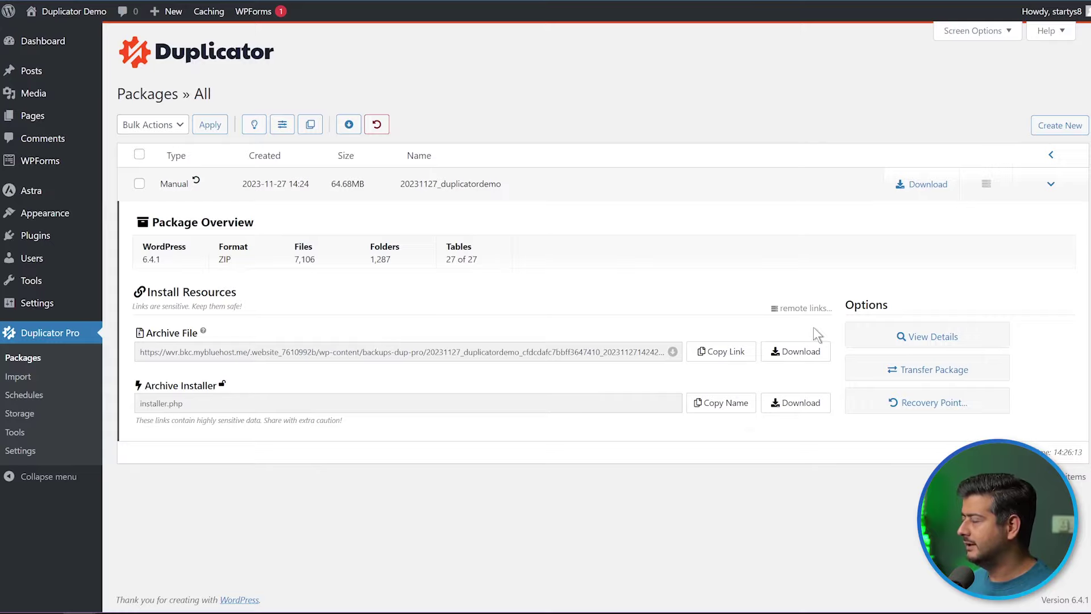
click(1051, 183)
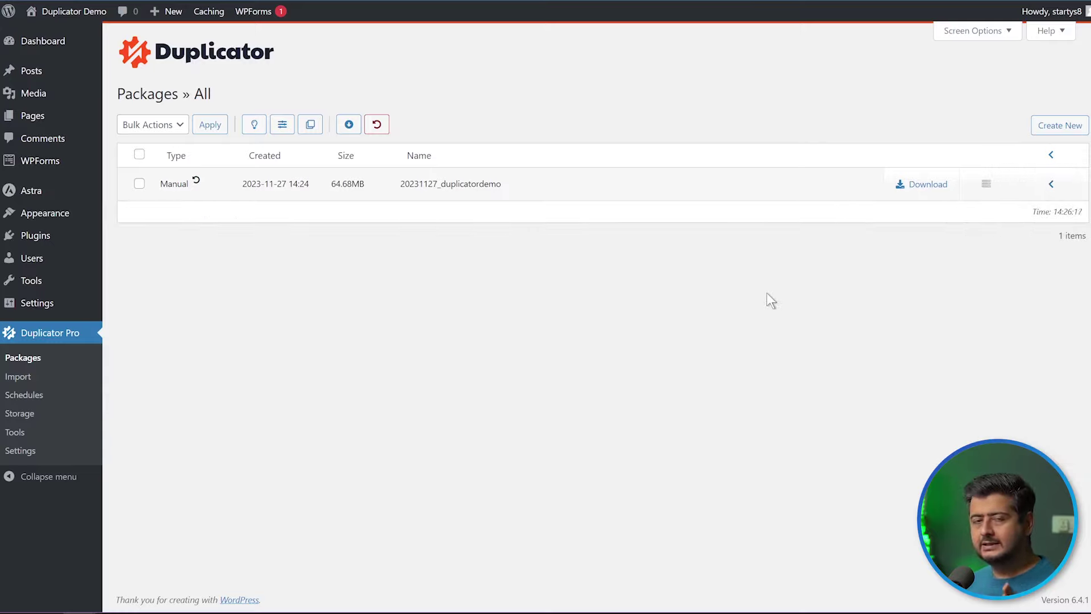
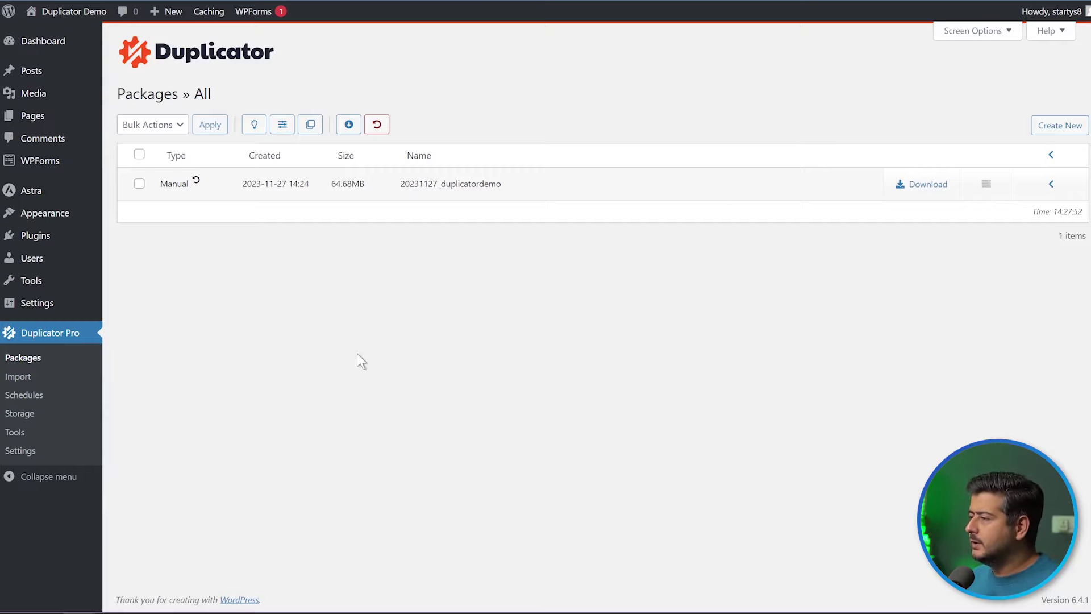
Start a new backup schedule, check the repeat intervals on offer, and assign the Default package template
click(34, 395)
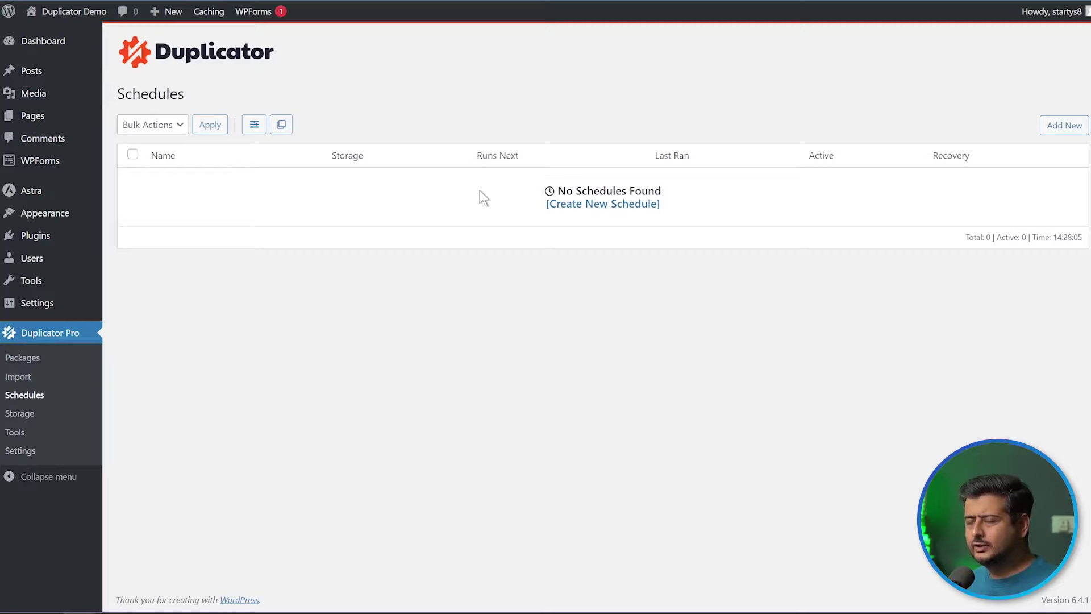
click(1046, 129)
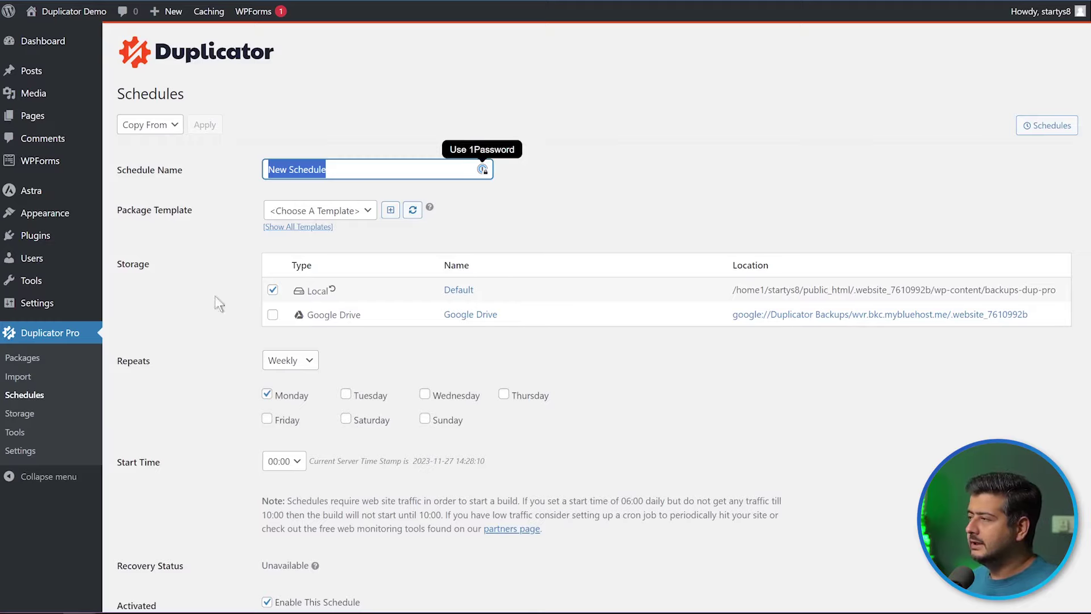
click(639, 196)
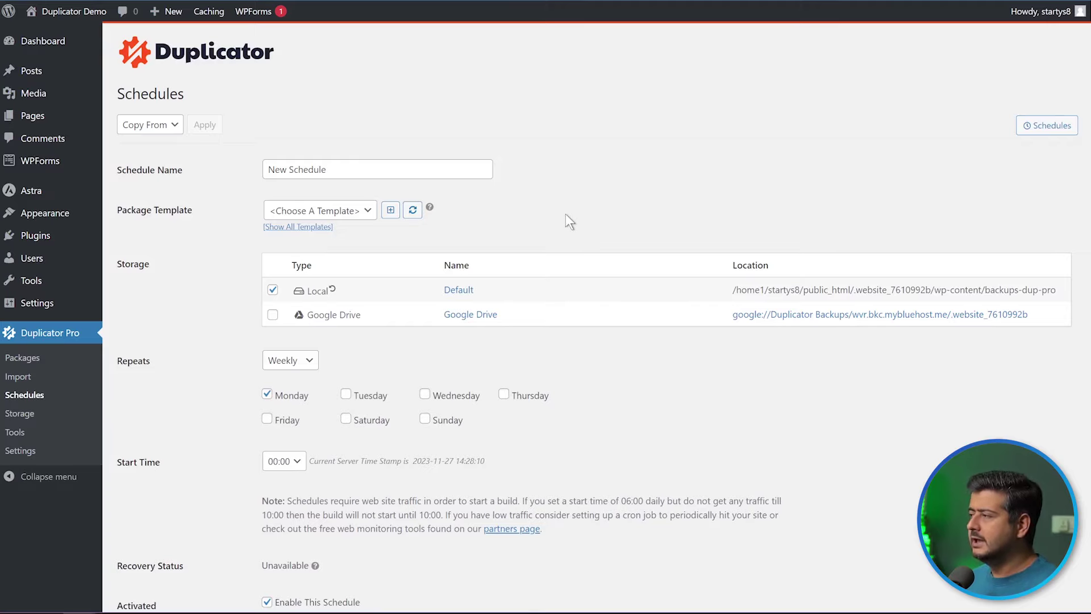
scroll(617, 227, down, 2)
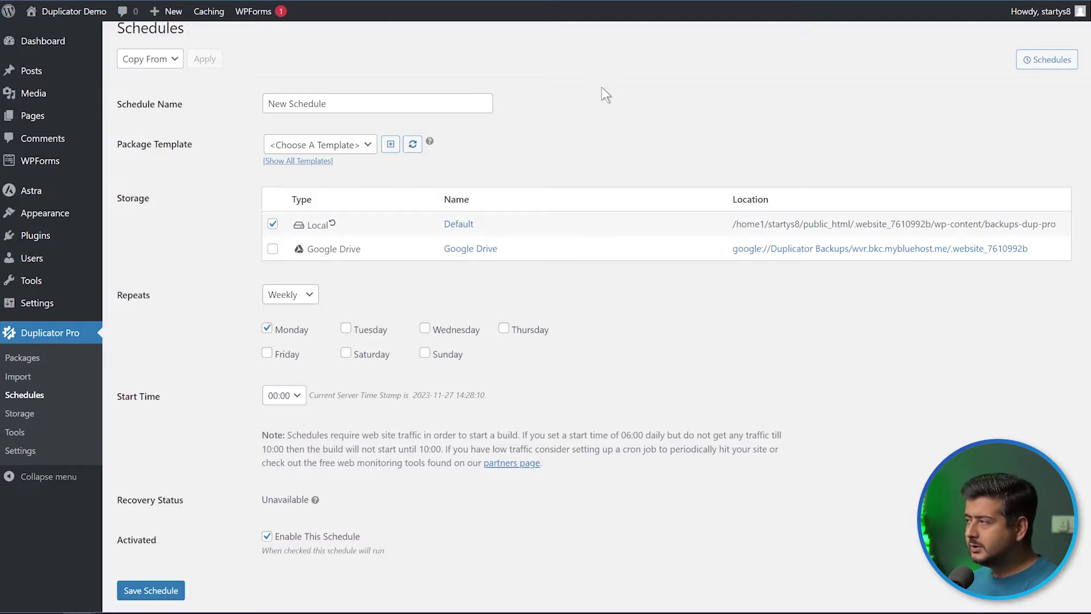
click(292, 298)
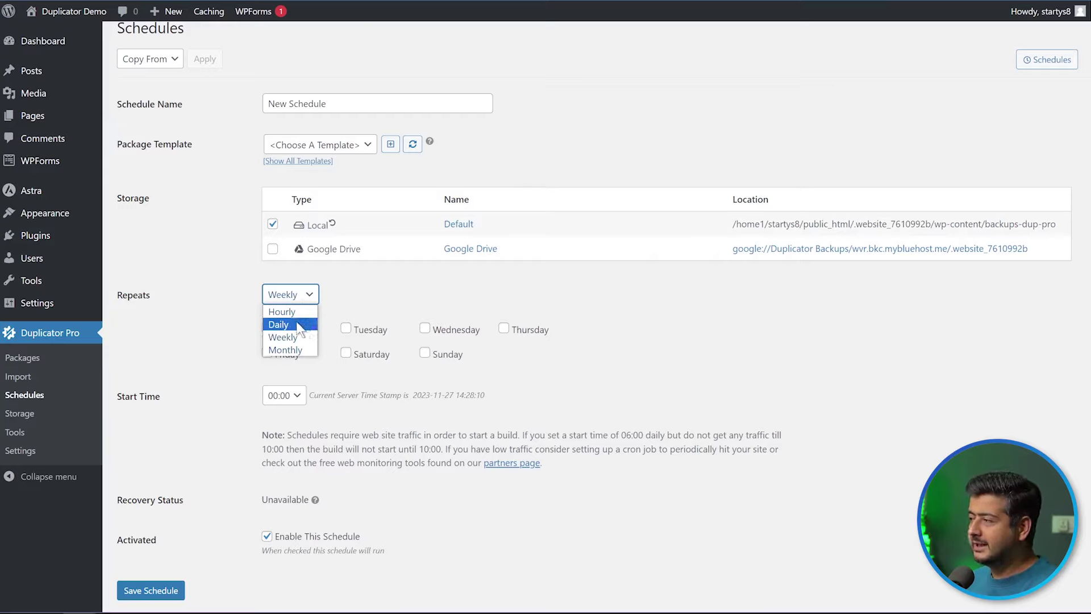
click(506, 307)
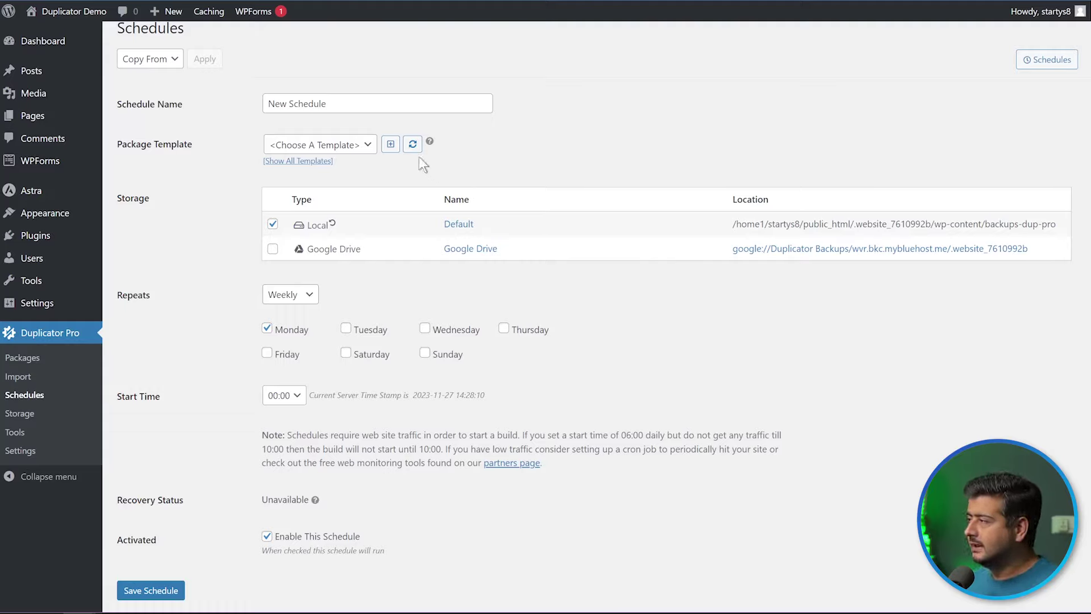
click(368, 145)
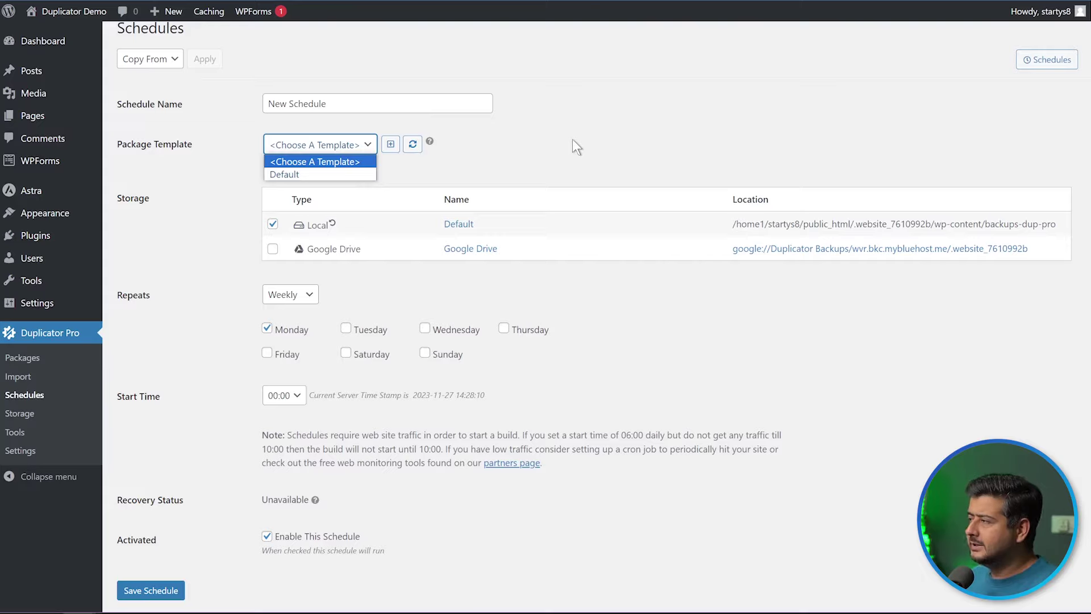
click(327, 174)
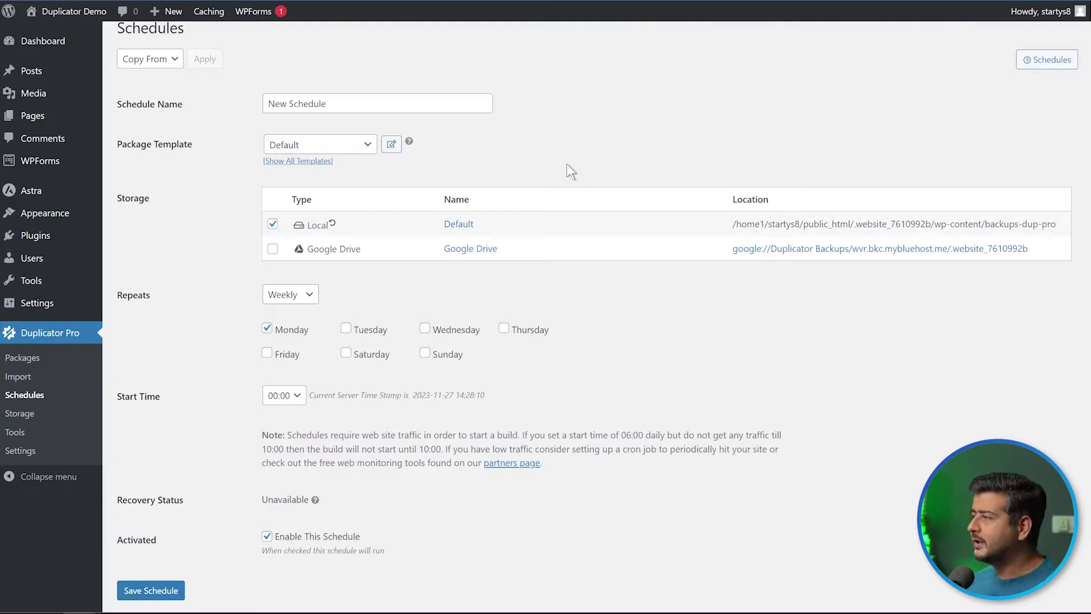
Name the new backup schedule "Local Weekly" and save it
triple_click(409, 104)
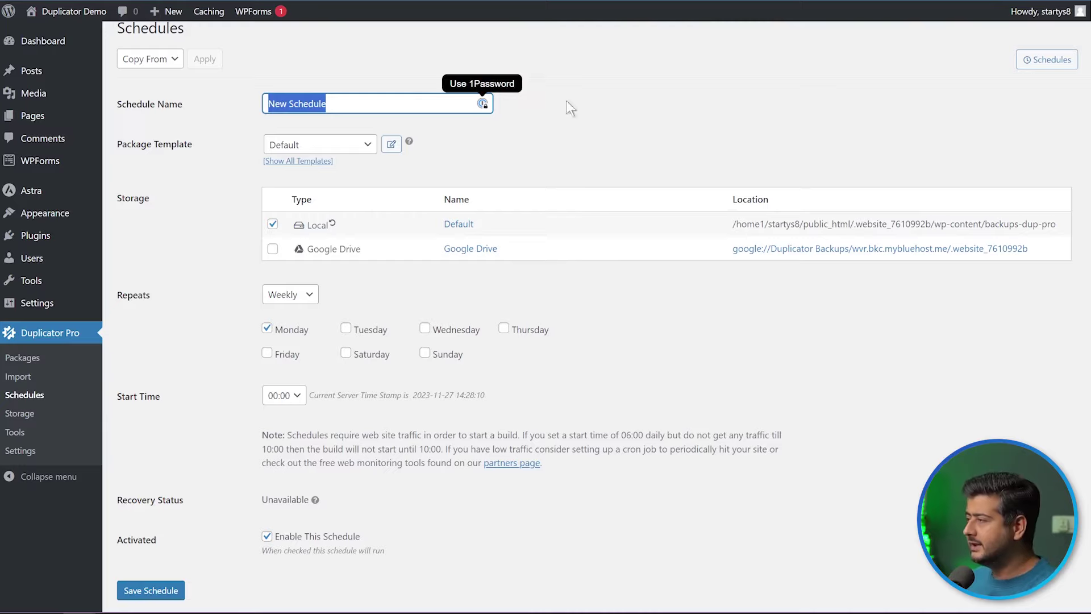
text(Local W)
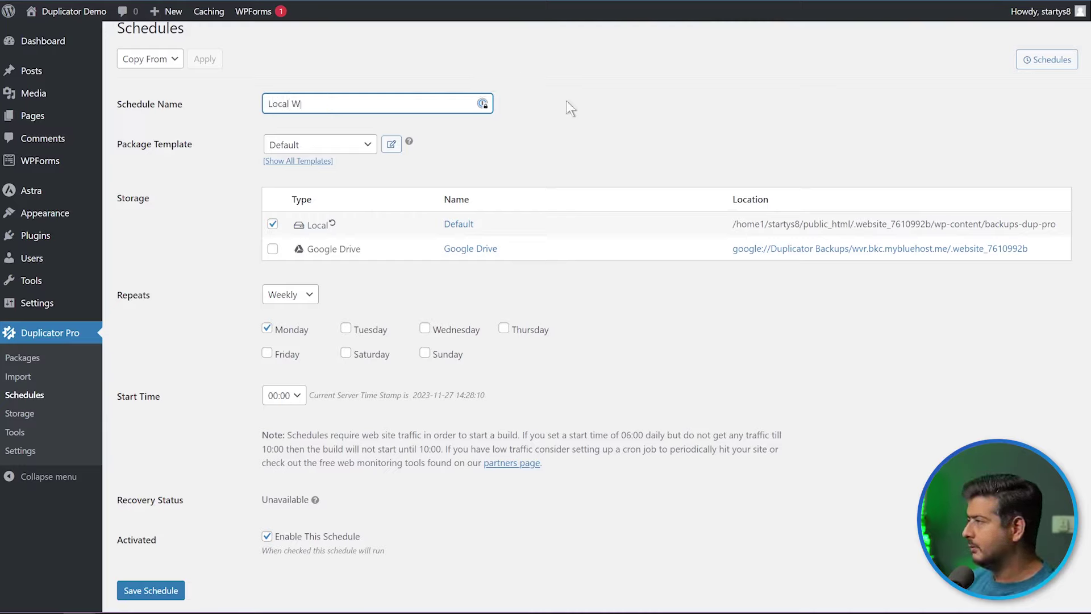
text(eekly)
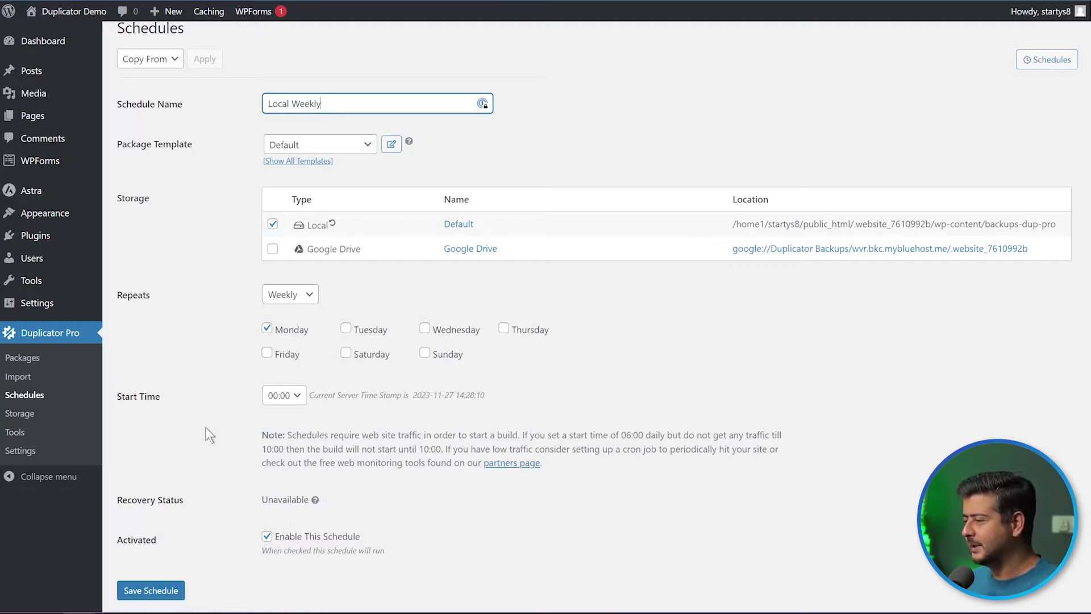
click(152, 595)
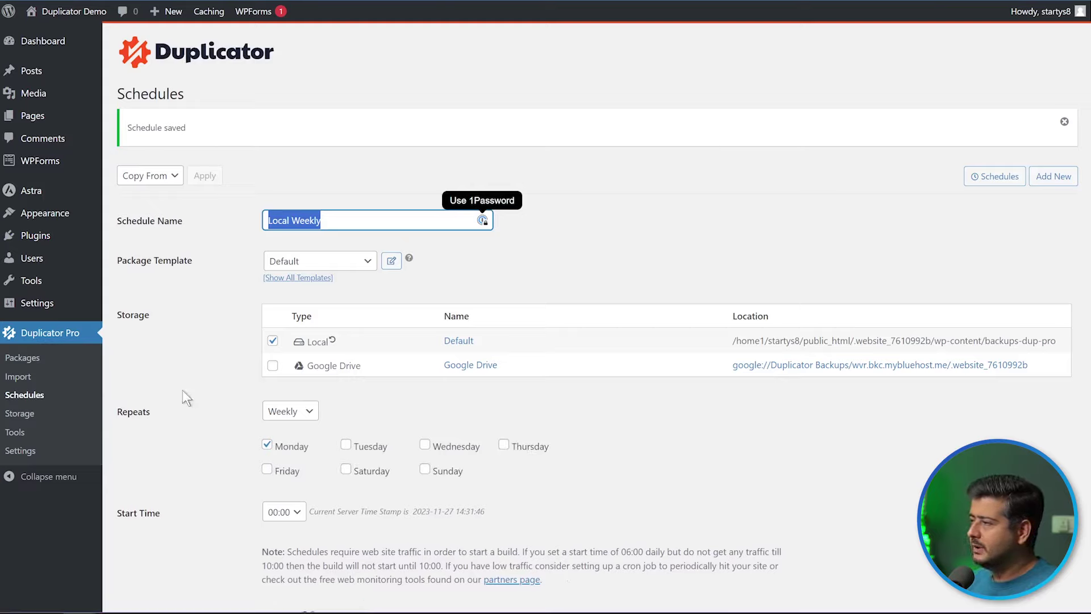
Add a second schedule named "Daily Cloud" with the Default package template and only Google Drive as storage
click(72, 388)
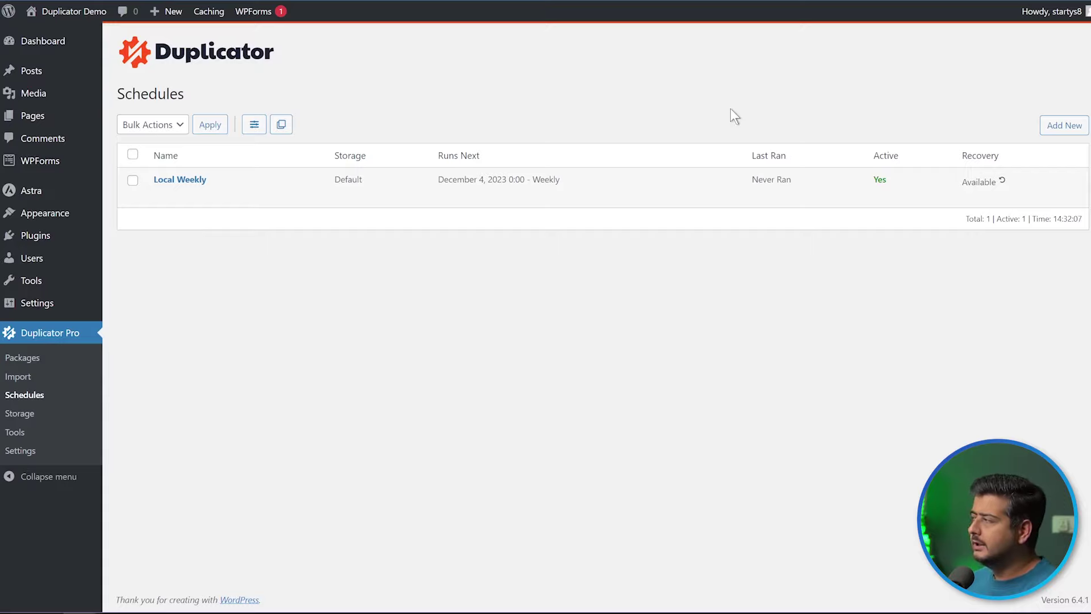
click(1064, 125)
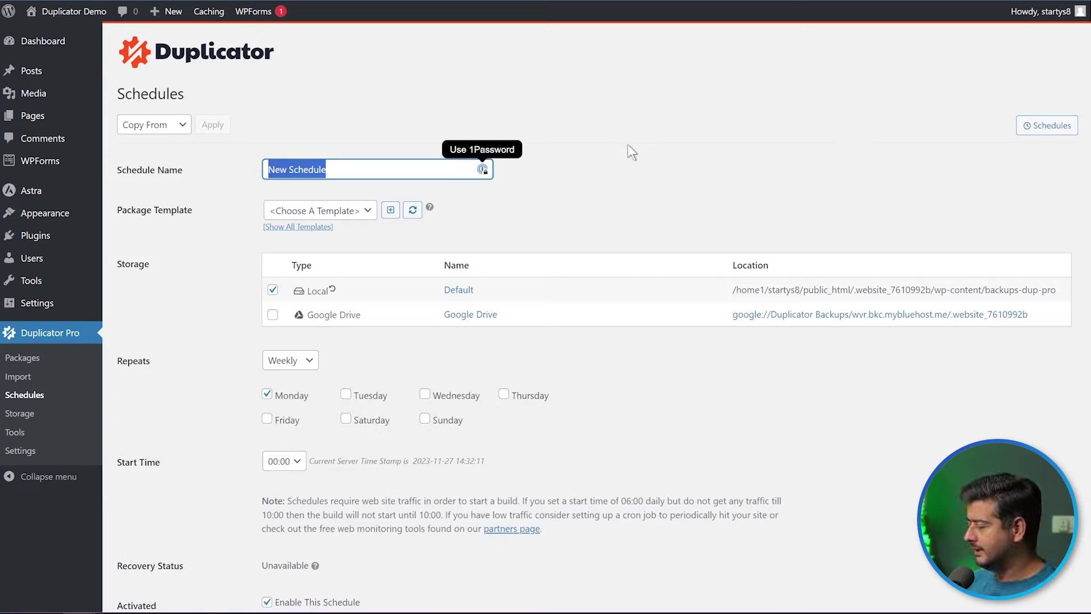
text(Daily Cl)
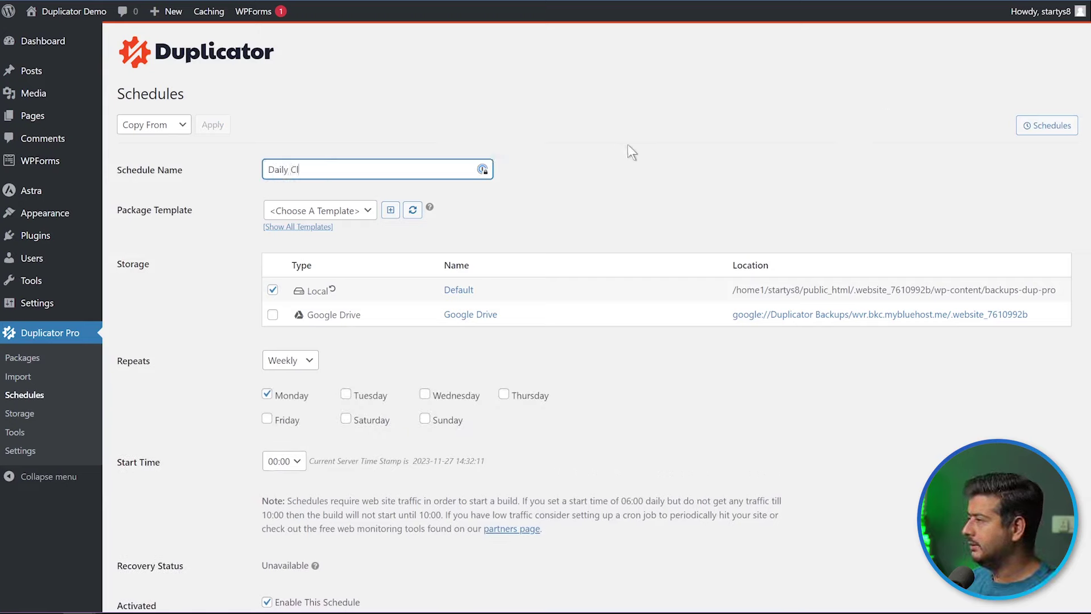
text(oud)
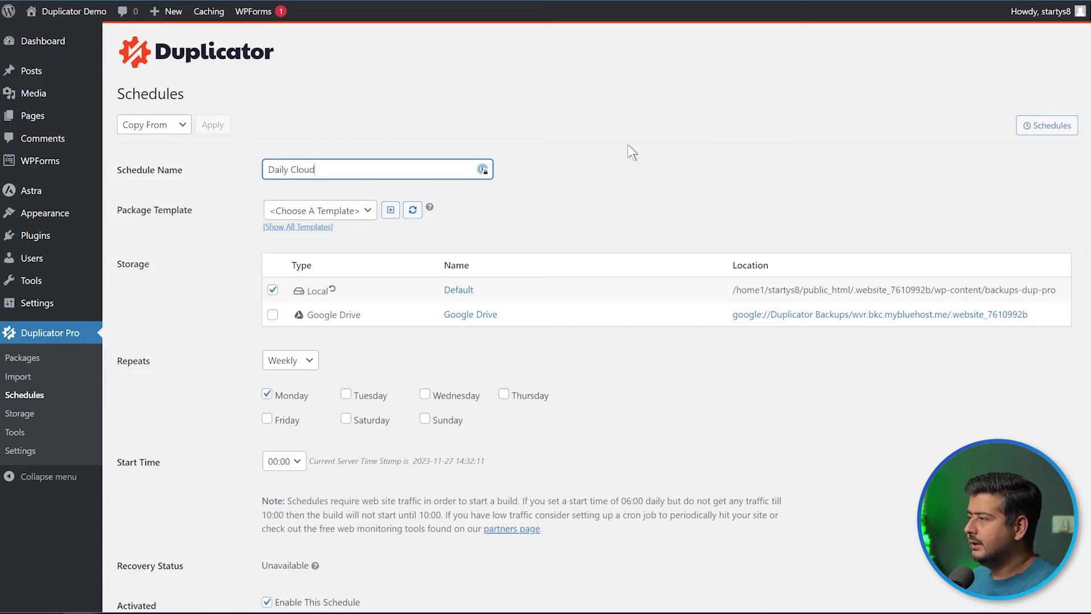
click(318, 210)
click(316, 240)
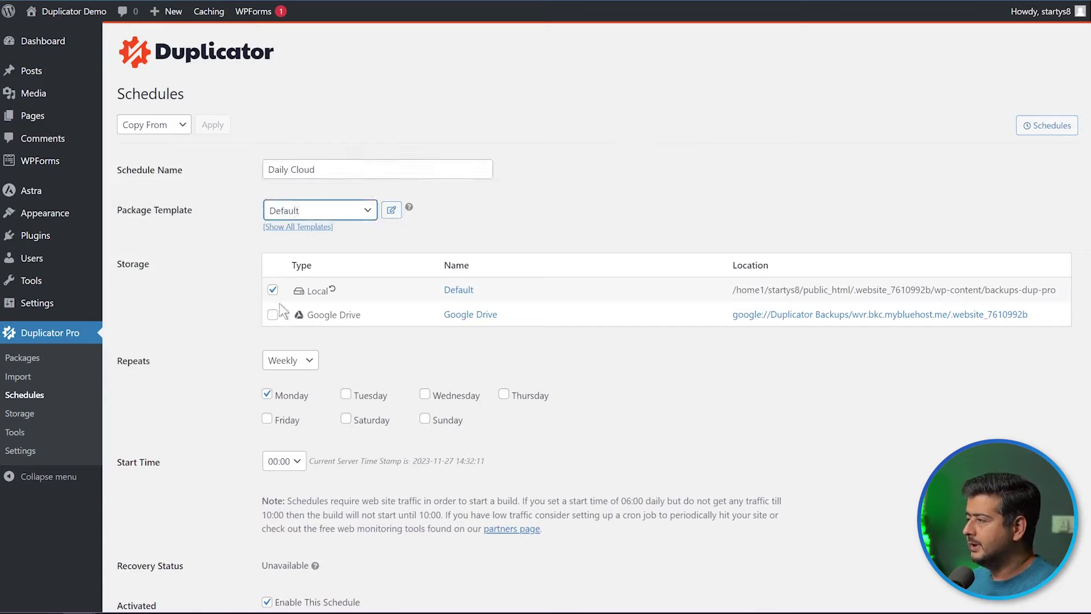
click(273, 316)
click(273, 289)
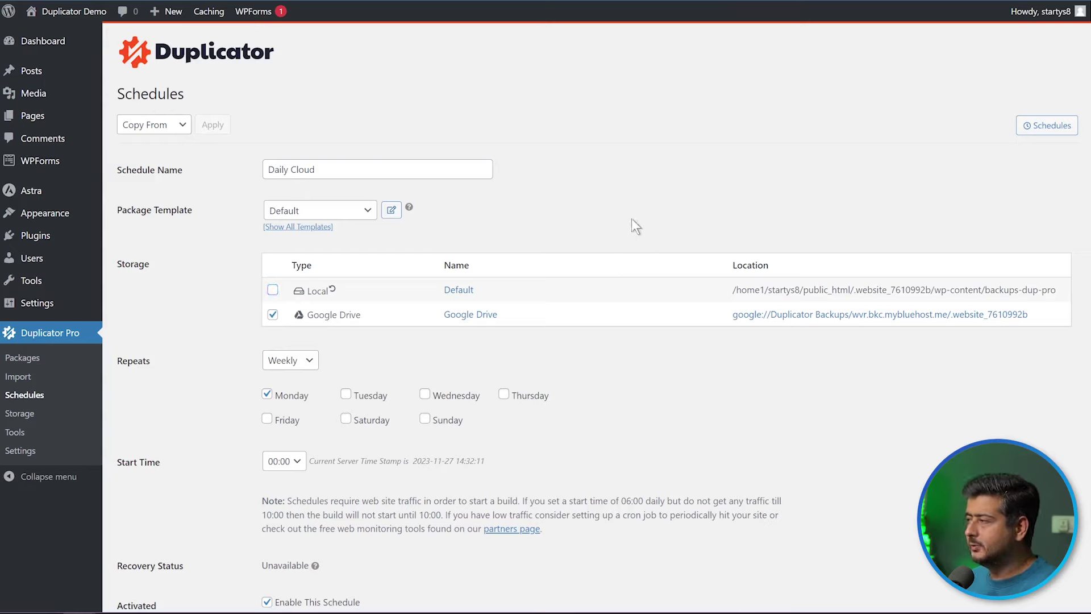
Set the Daily Cloud schedule to repeat daily, every 1 day, and save it
click(311, 362)
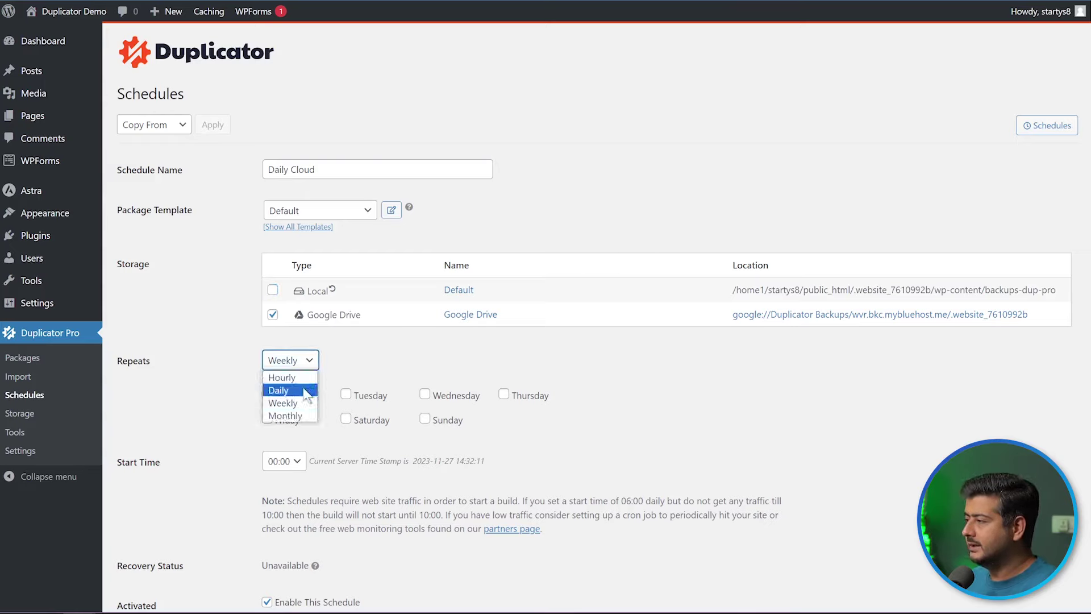
click(281, 390)
click(312, 396)
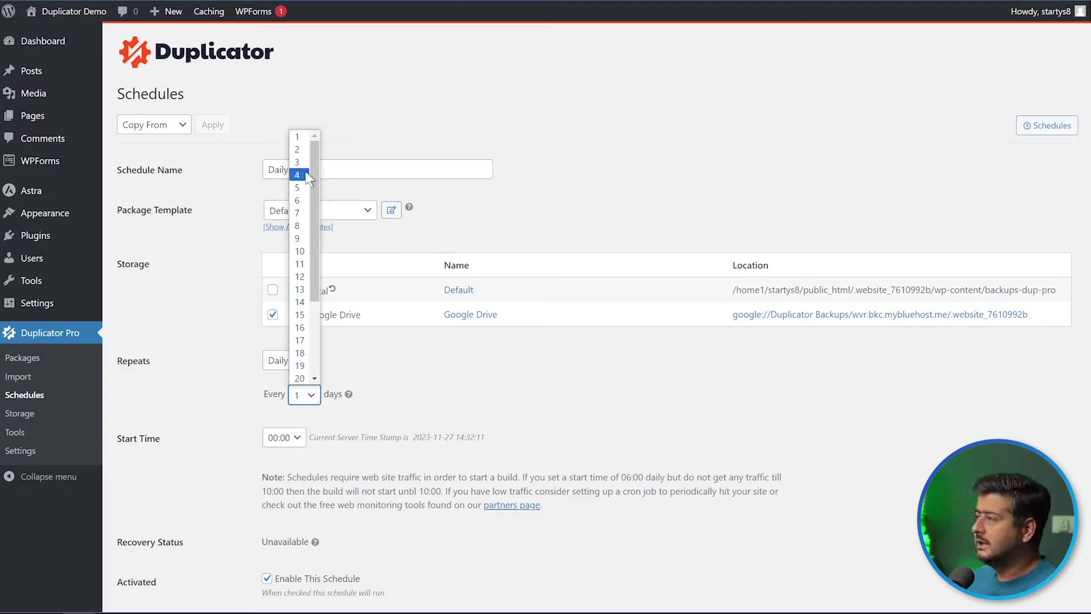
click(306, 138)
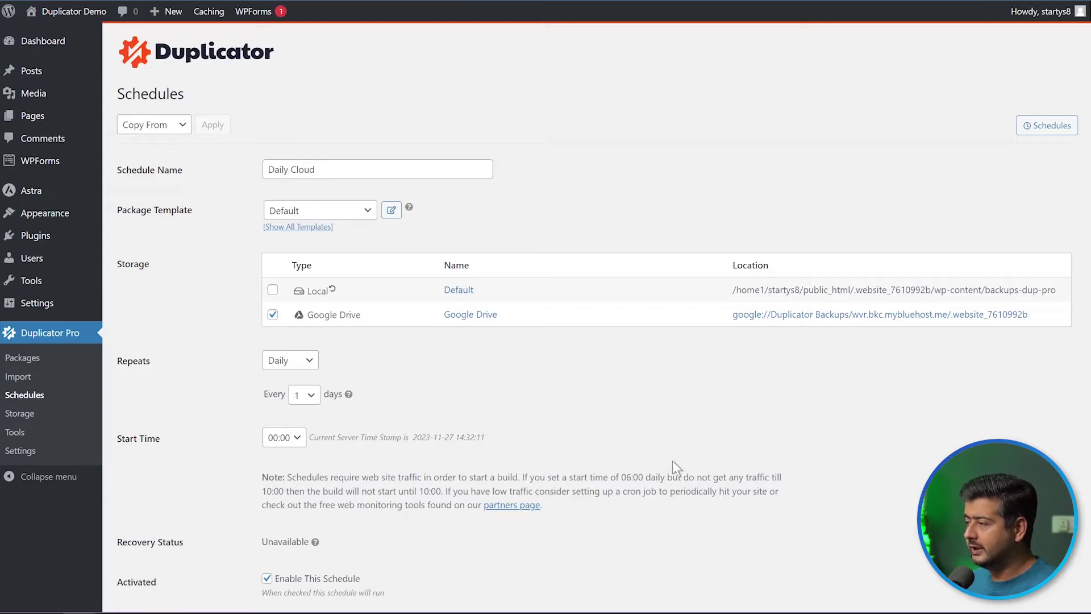
scroll(636, 463, down, 1)
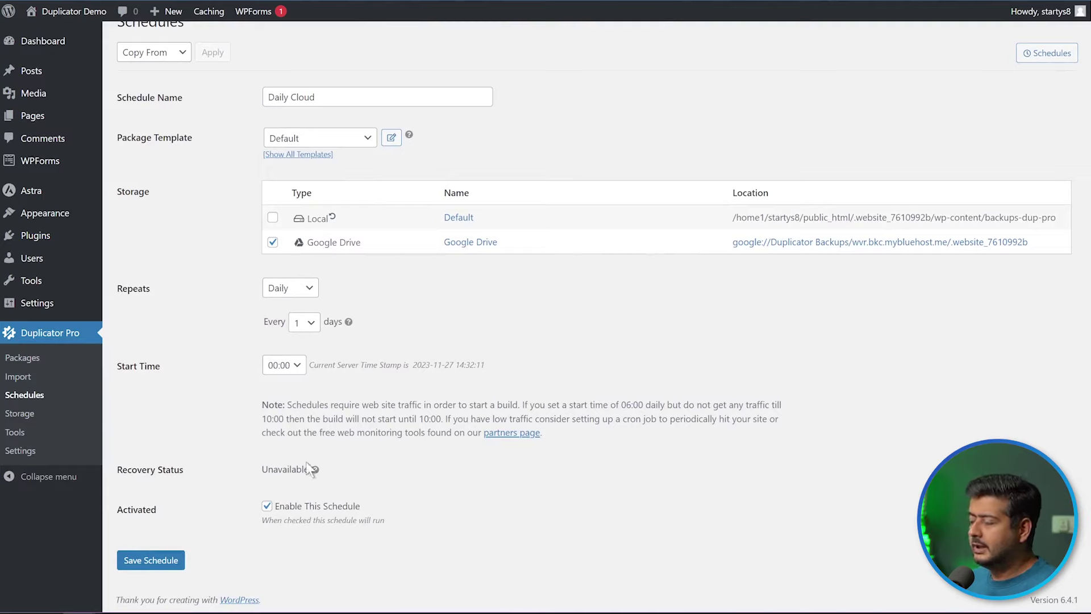
click(151, 560)
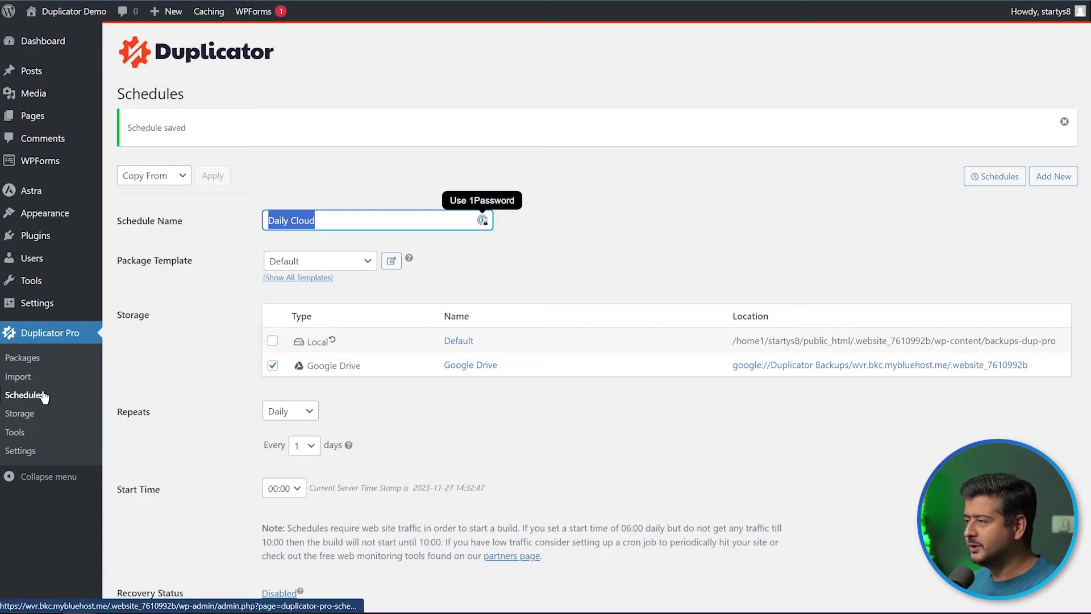
Run the Local Weekly schedule immediately from the schedule list and check the download options of its package
click(24, 394)
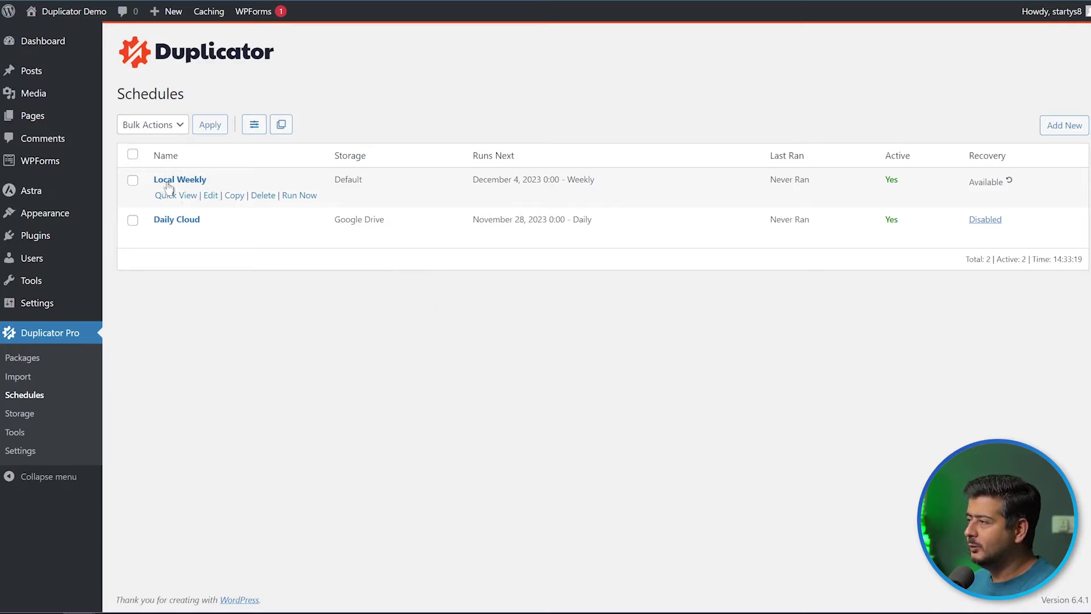
click(305, 196)
click(651, 344)
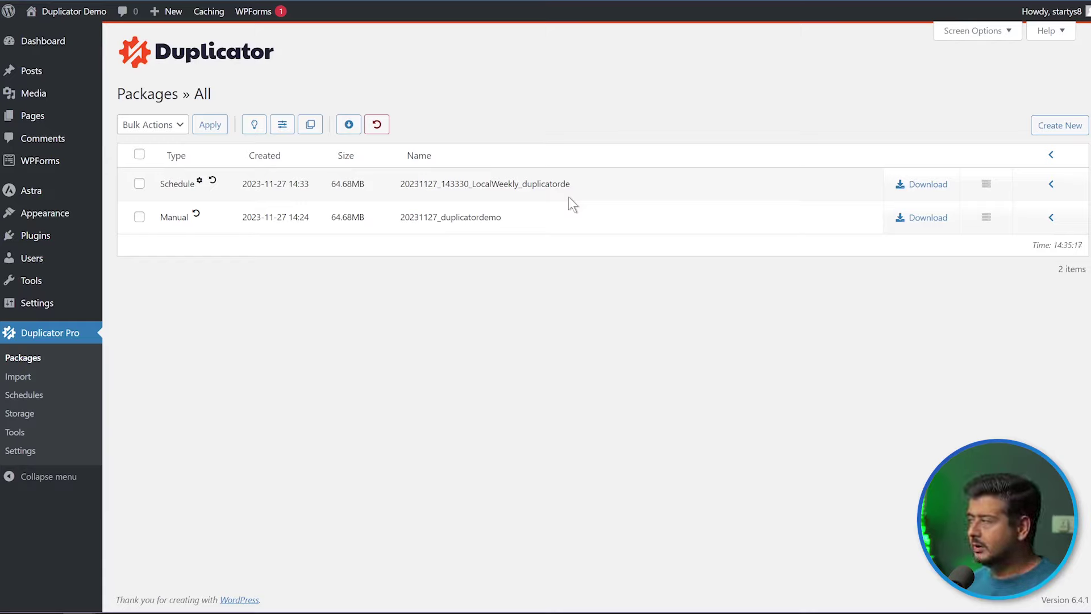
click(916, 190)
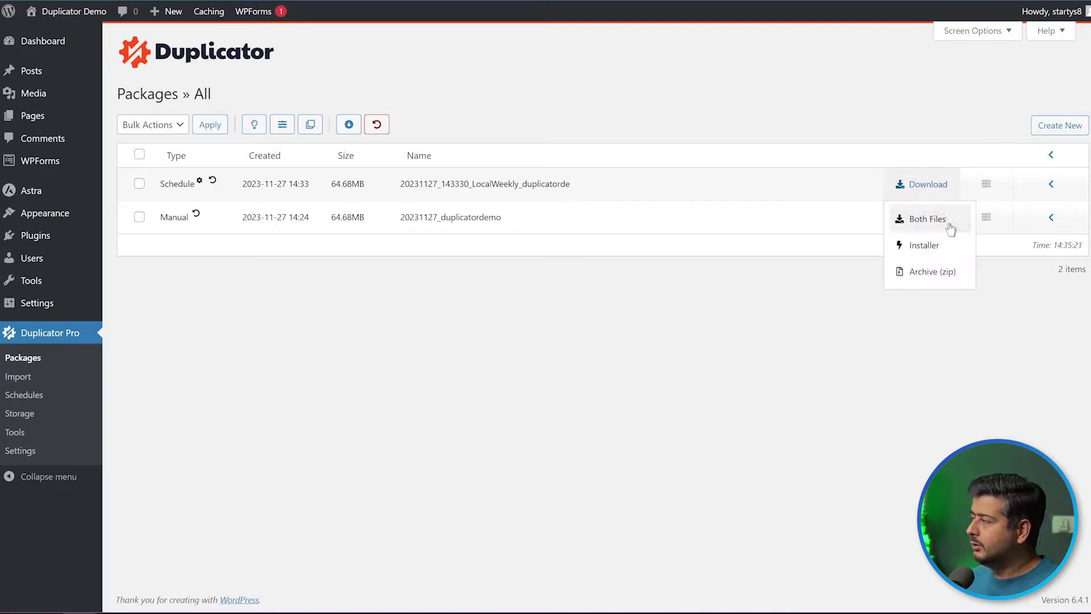
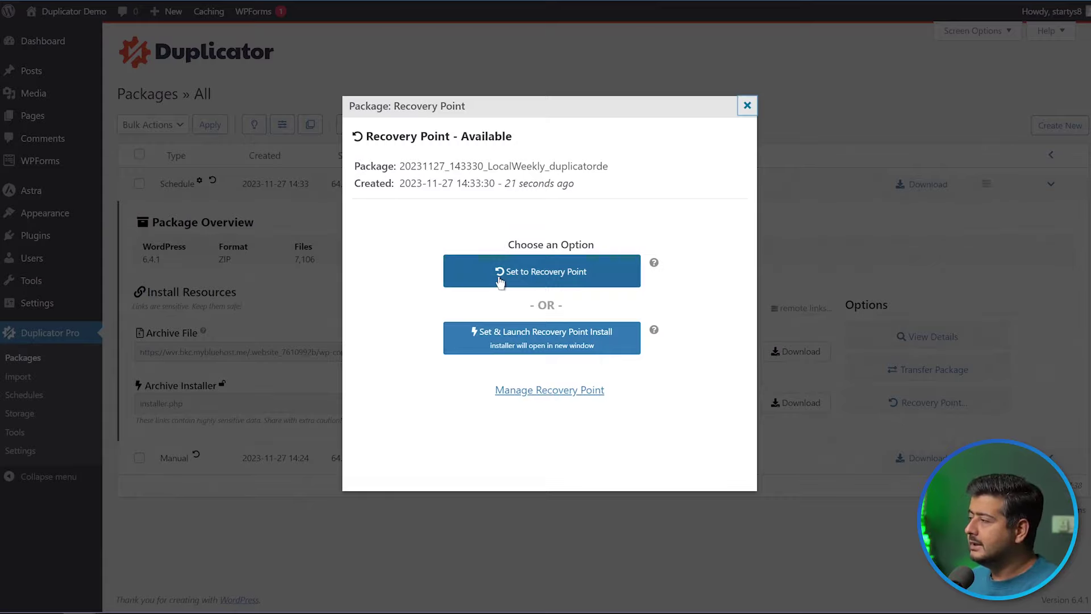
Set the Local Weekly package as the recovery point, then dismiss the notice and collapse the package details
click(594, 279)
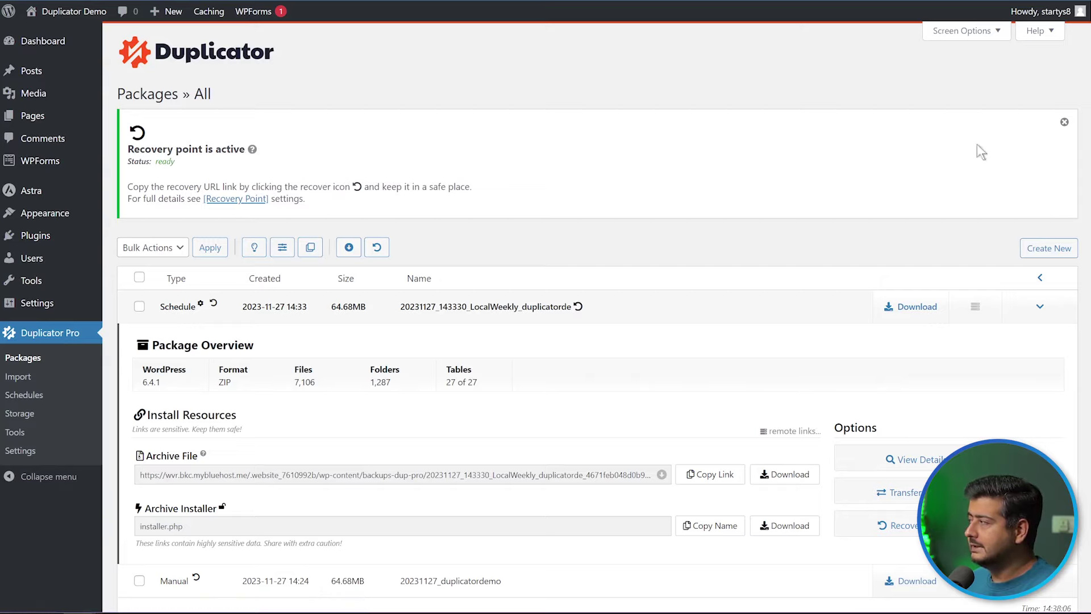
click(1063, 122)
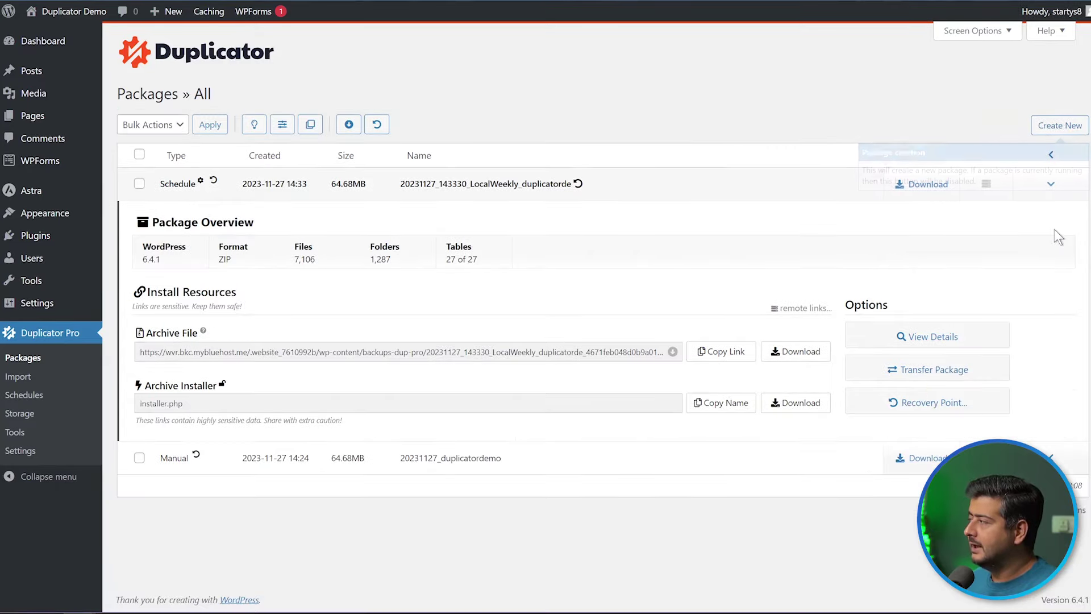
click(1054, 194)
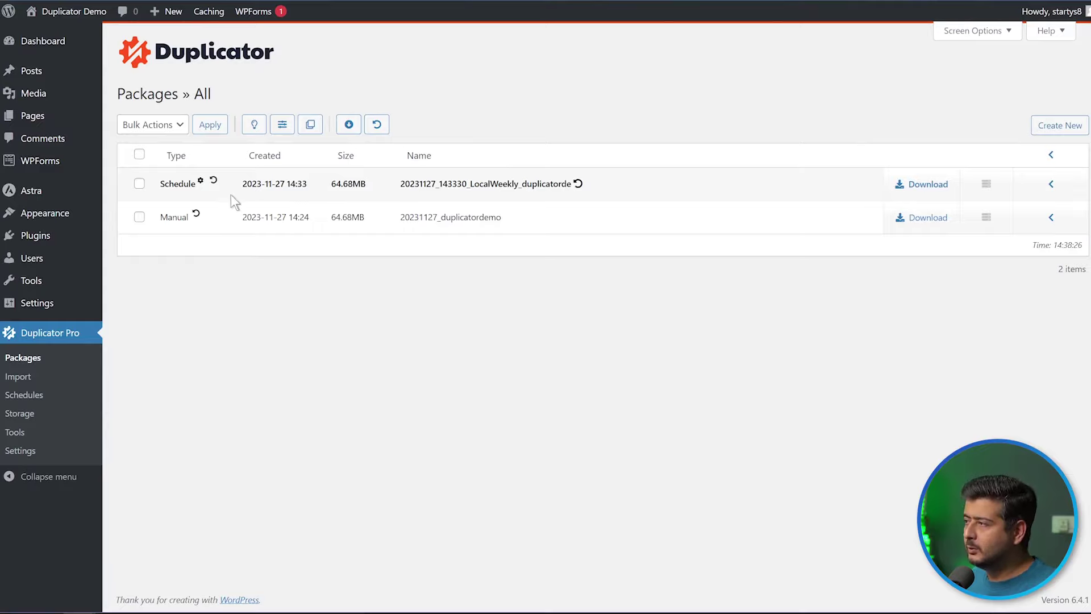
Copy the recovery URL of the Local Weekly package and paste it into the empty "new 32" document in Notepad++
mouse_move(215, 181)
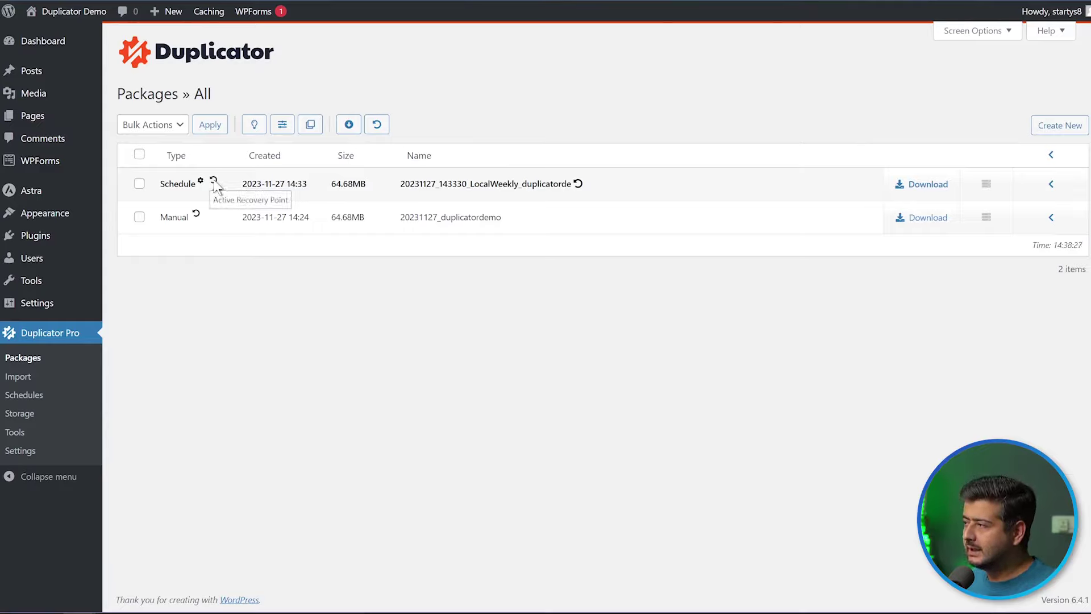
click(578, 185)
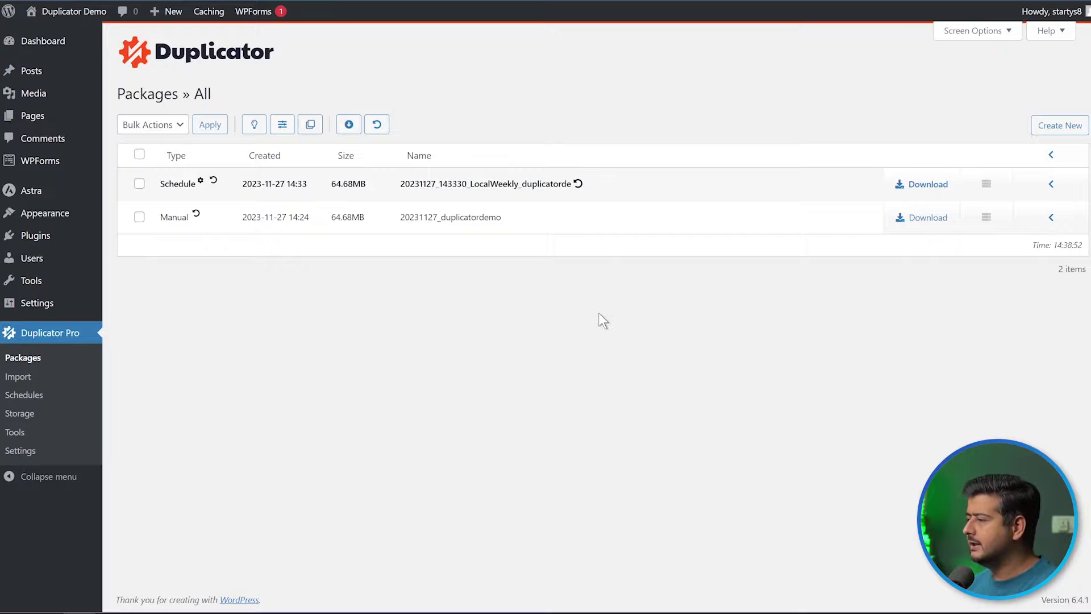
key(alt+Tab)
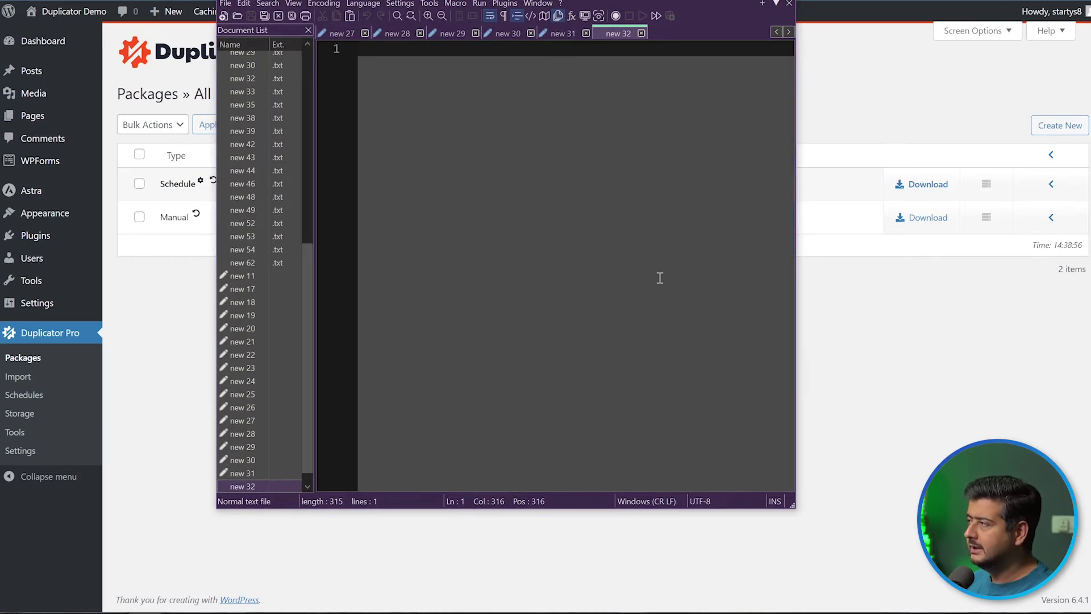
key(ctrl+v)
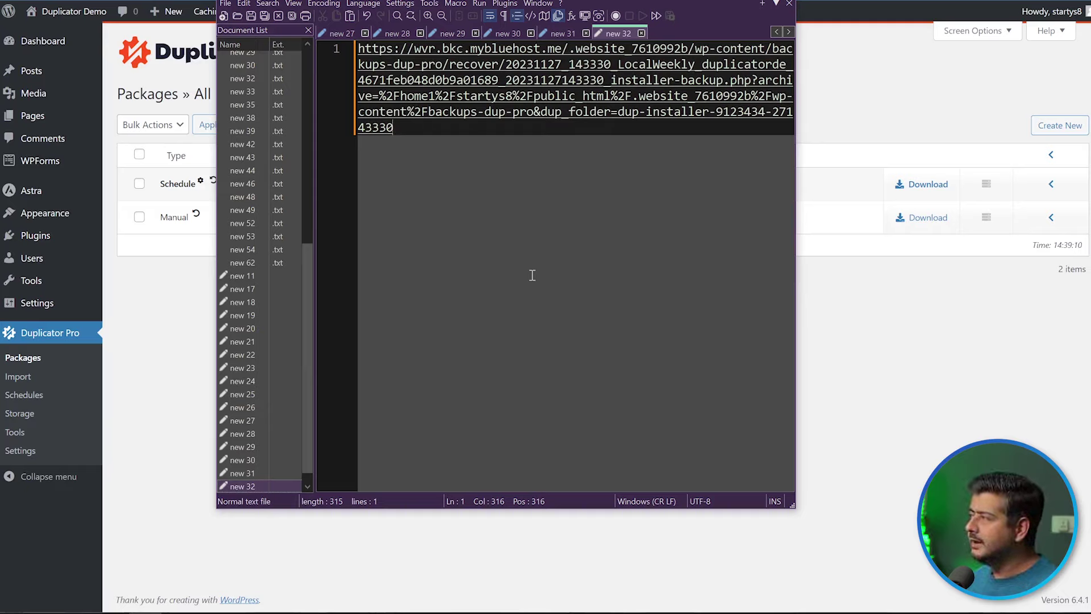
key(super+Down)
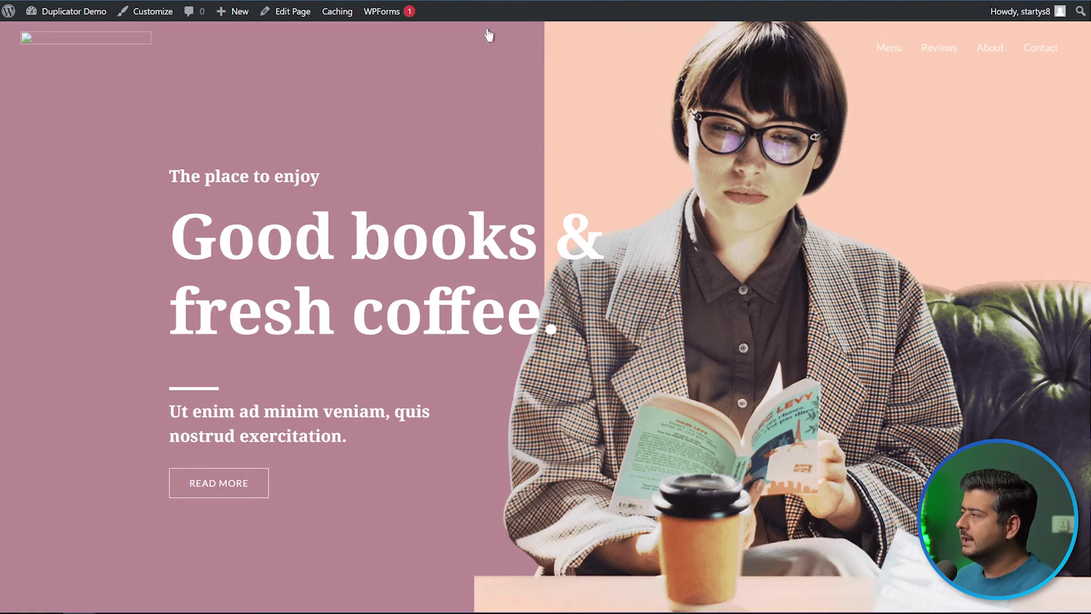
Look over the site's home page and review the download options of the Local Weekly package
scroll(312, 272, down, 10)
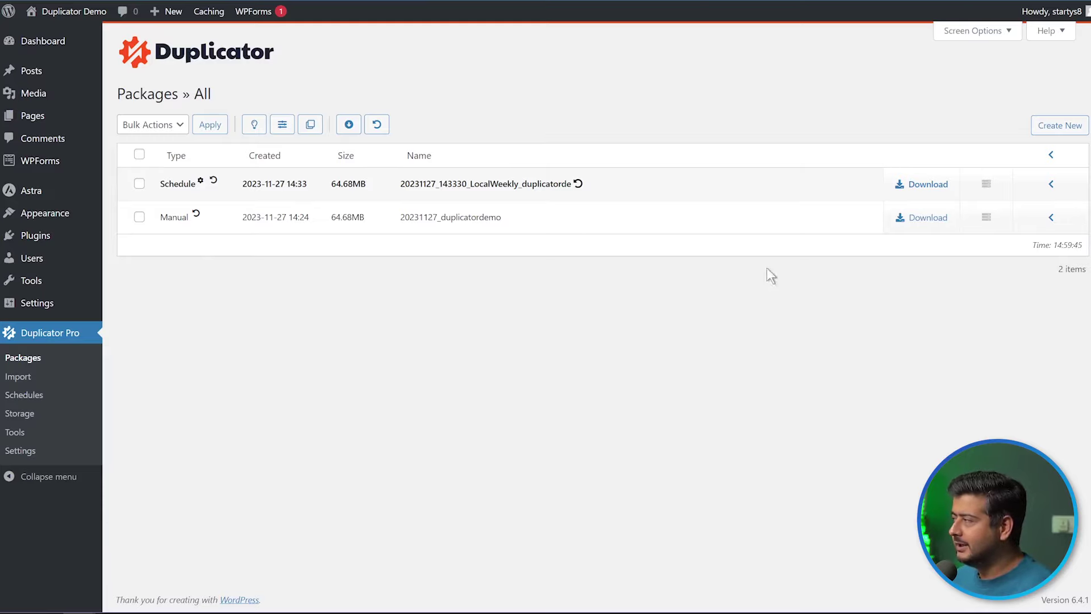
click(914, 198)
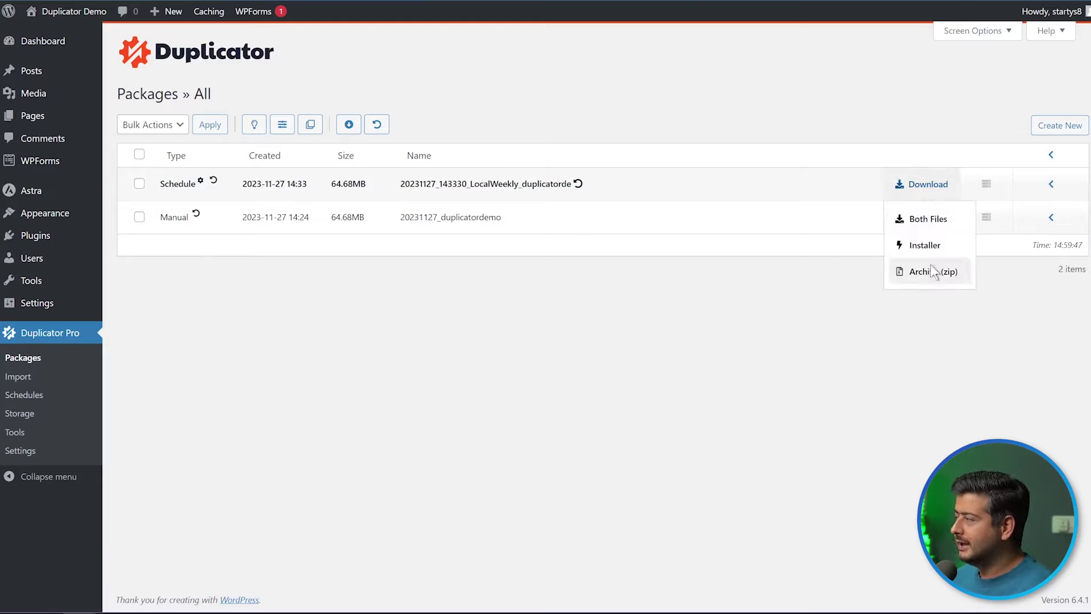
click(685, 405)
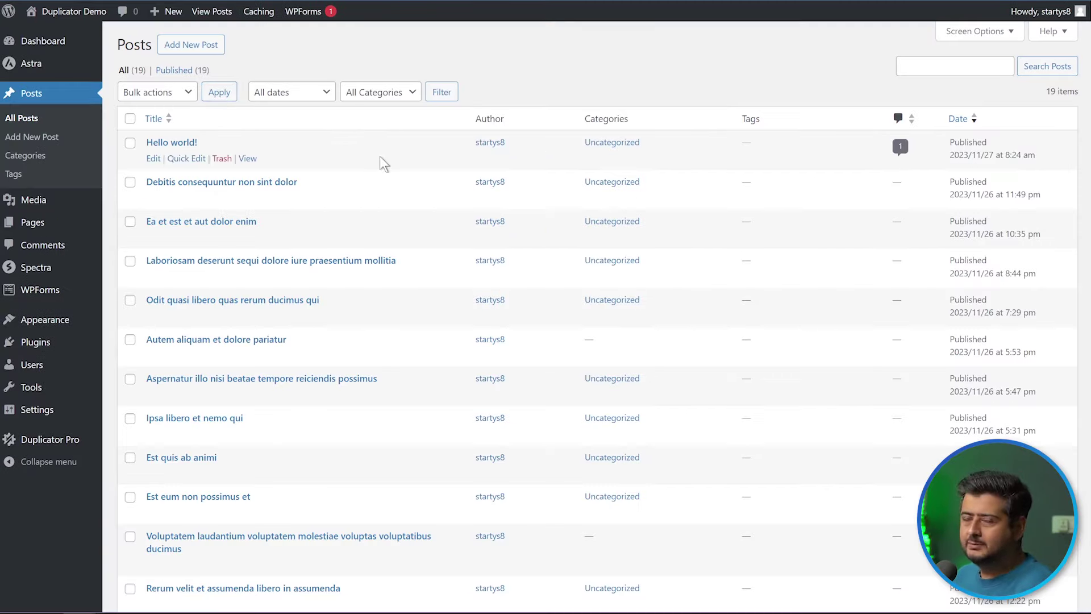
Move all posts of the site to the trash with a bulk action
click(130, 118)
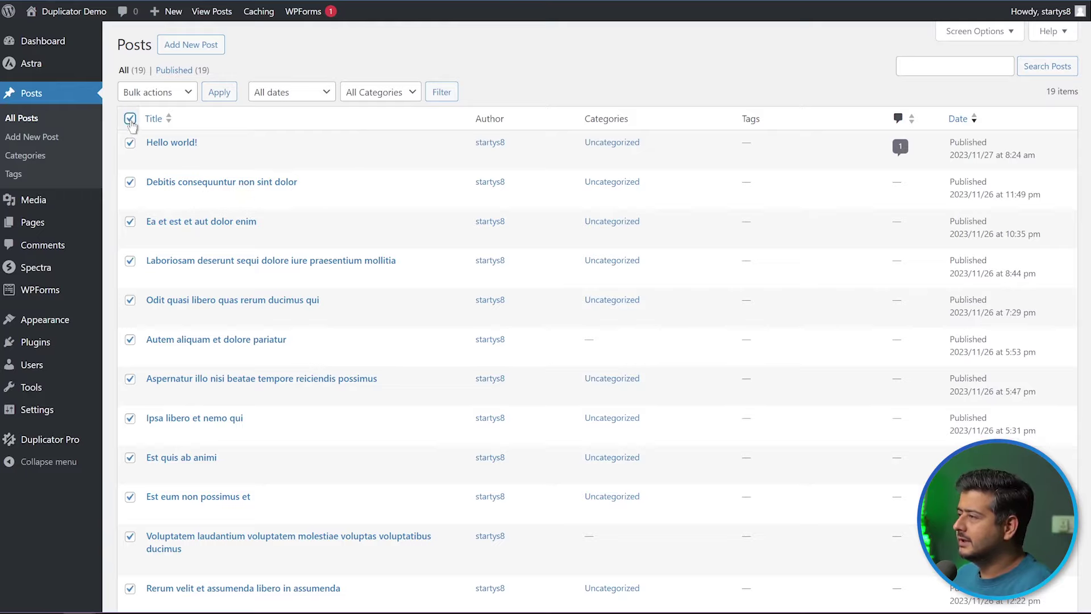
click(162, 93)
click(155, 135)
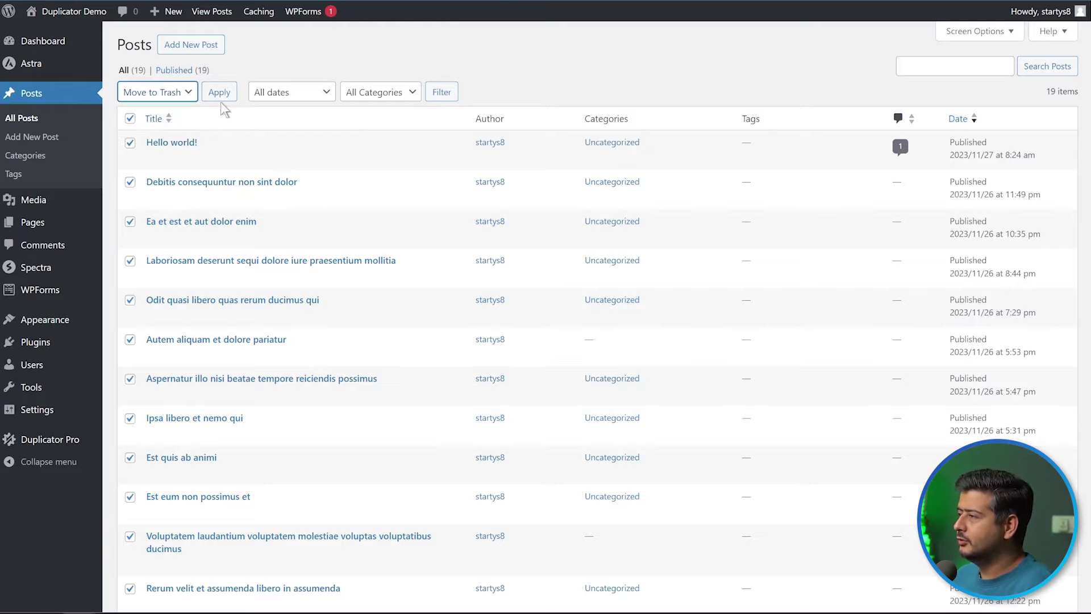
click(220, 94)
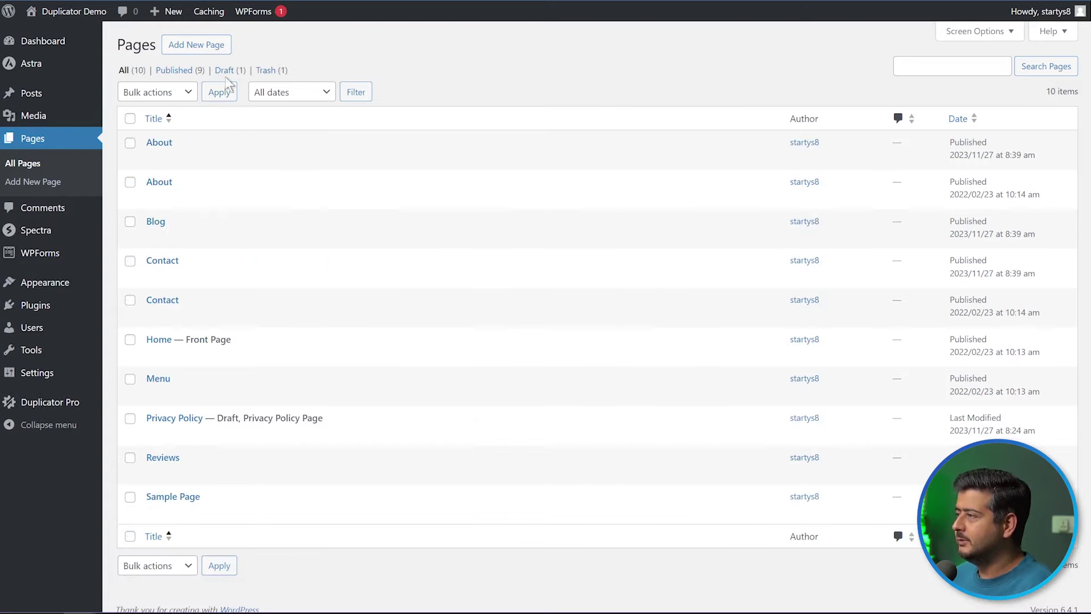
Move all pages of the site to the trash with a bulk action
click(130, 118)
click(156, 92)
click(150, 134)
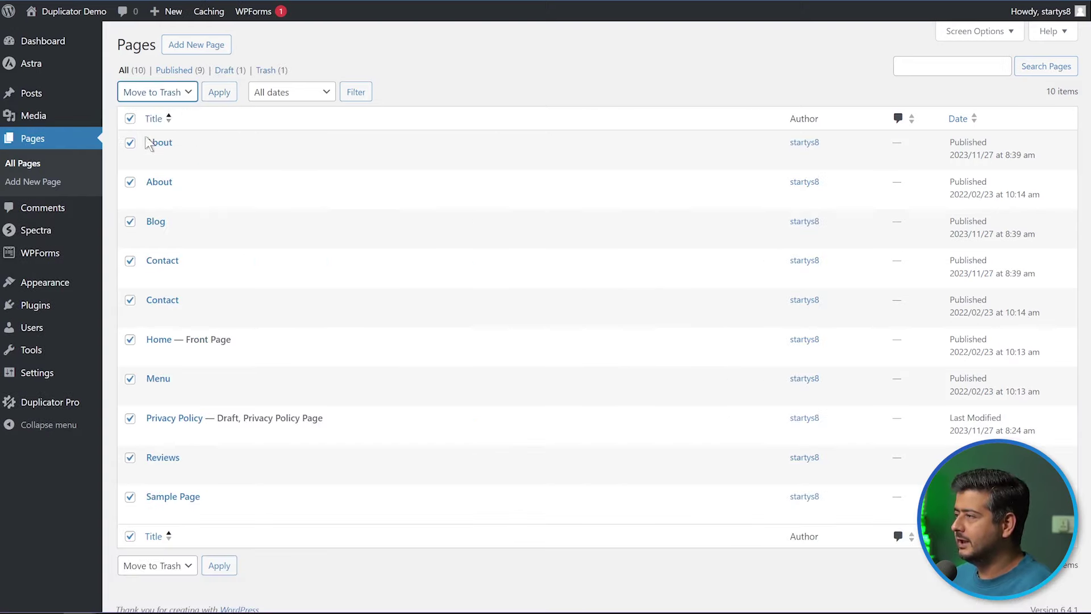
click(219, 92)
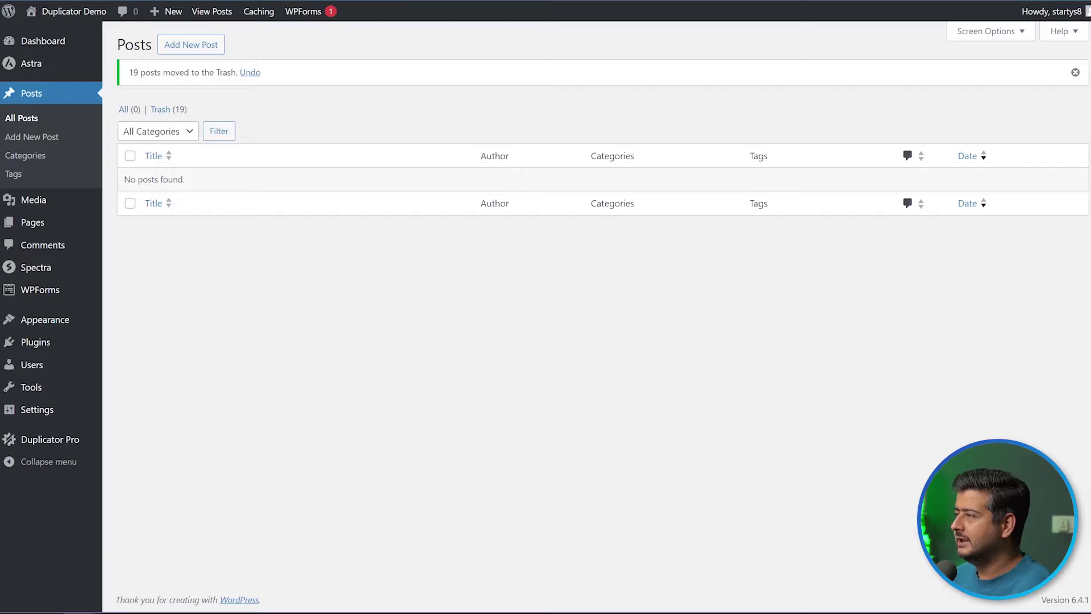
Permanently delete all posts in the trash with a bulk action
click(161, 110)
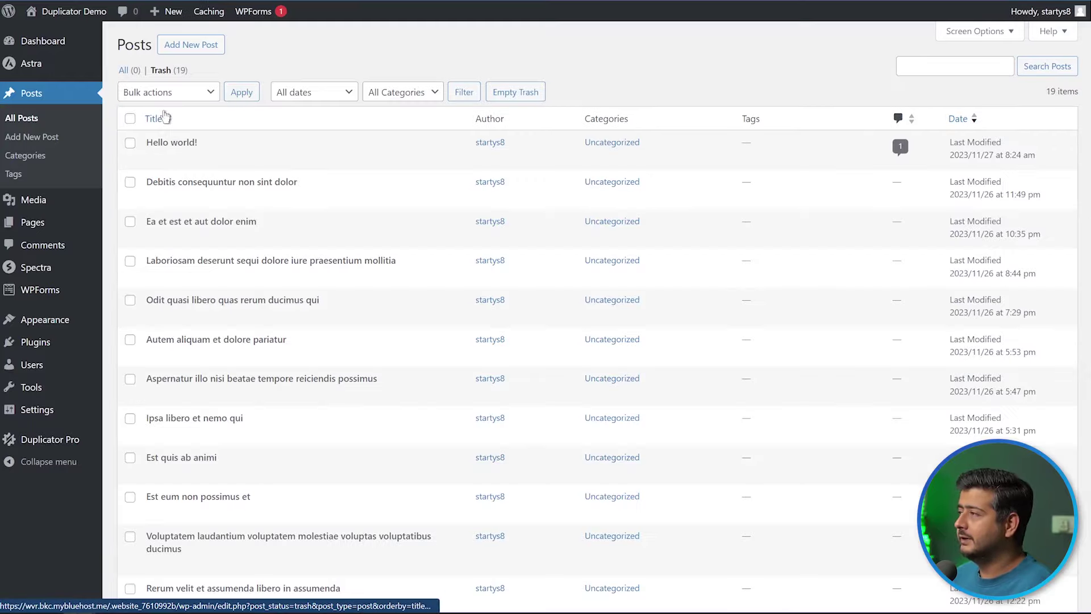
click(130, 118)
click(156, 95)
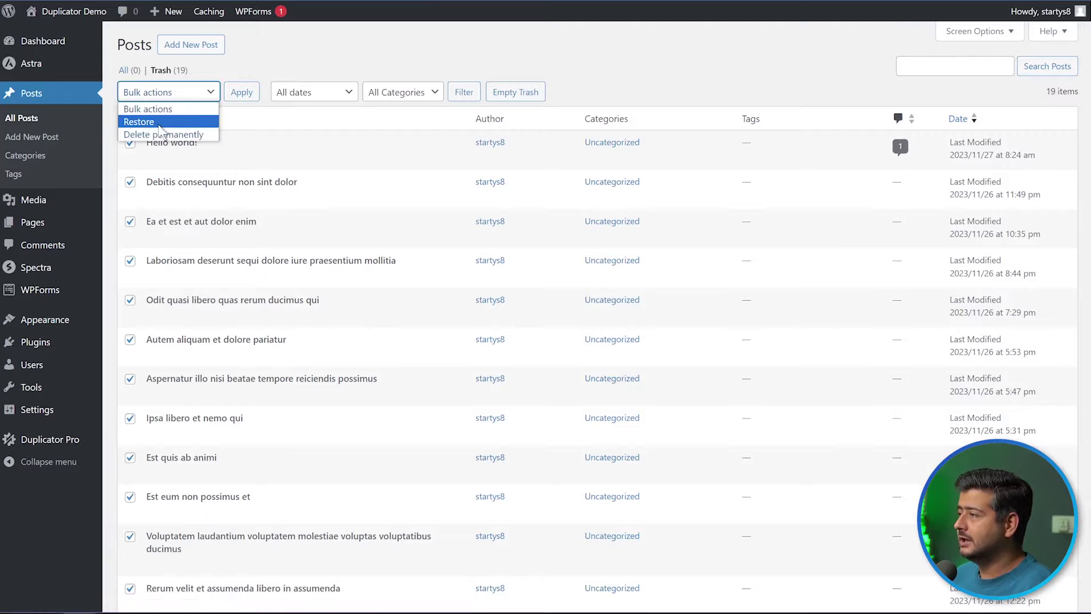
click(154, 132)
click(242, 92)
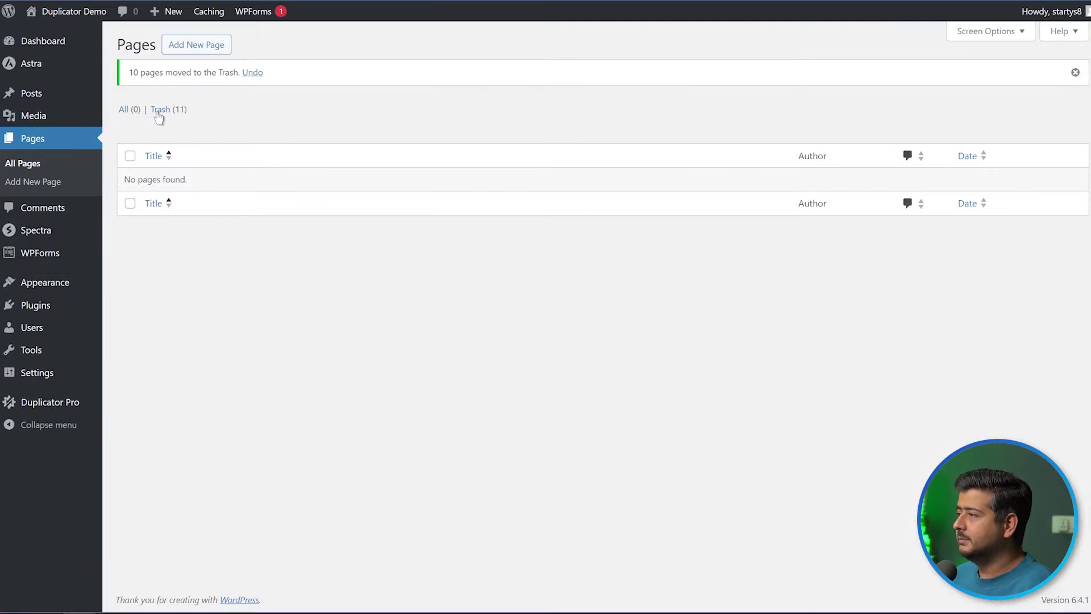
Permanently delete all pages in the trash with a bulk action
click(159, 111)
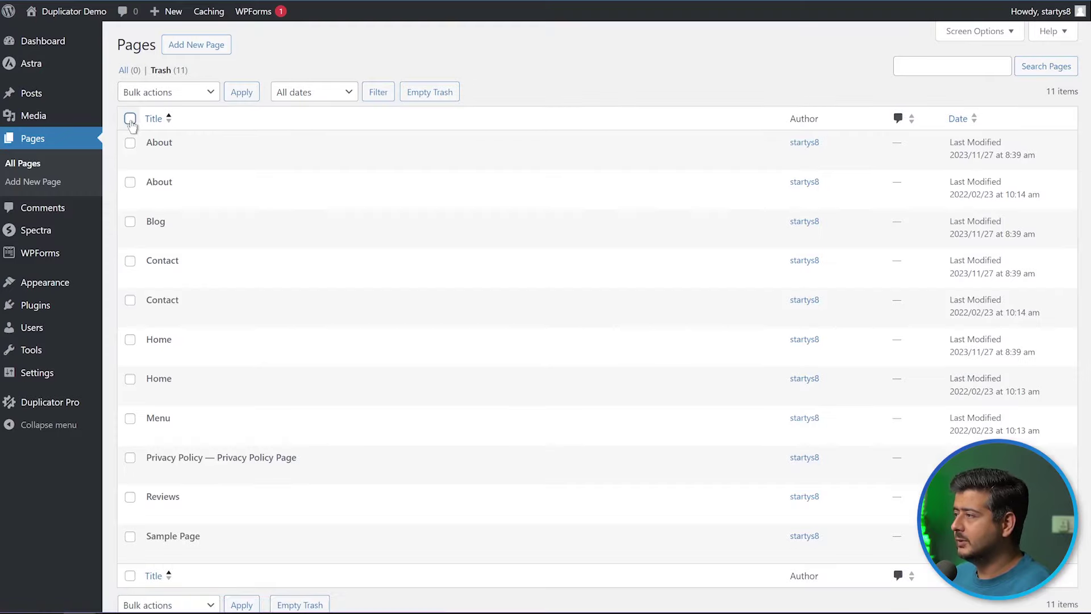
click(129, 118)
click(131, 95)
click(149, 134)
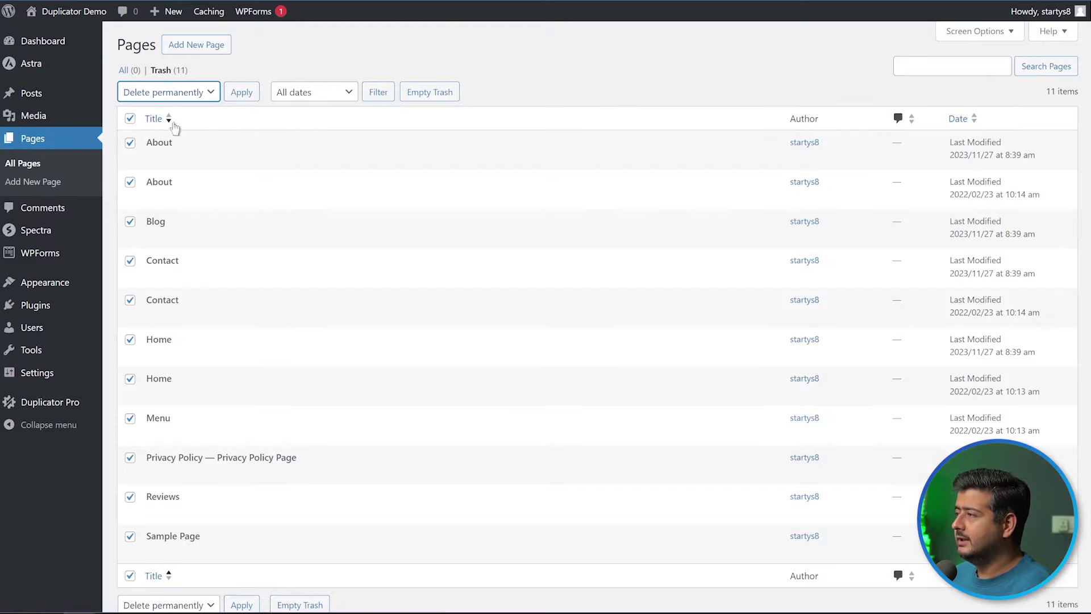
click(242, 94)
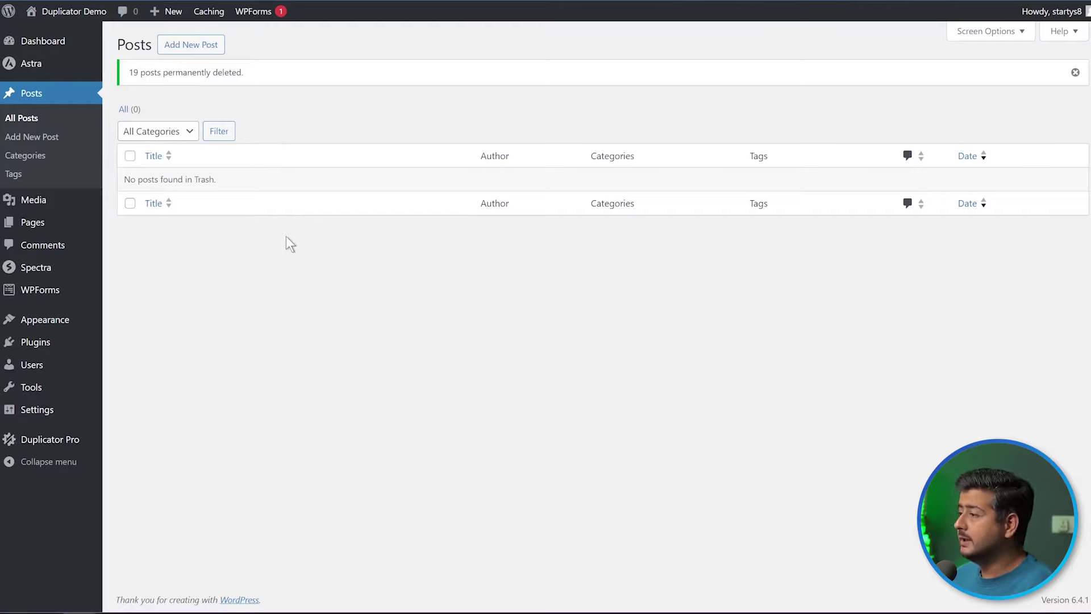
Install the OceanWP theme from the popular themes and activate it
mouse_move(73, 318)
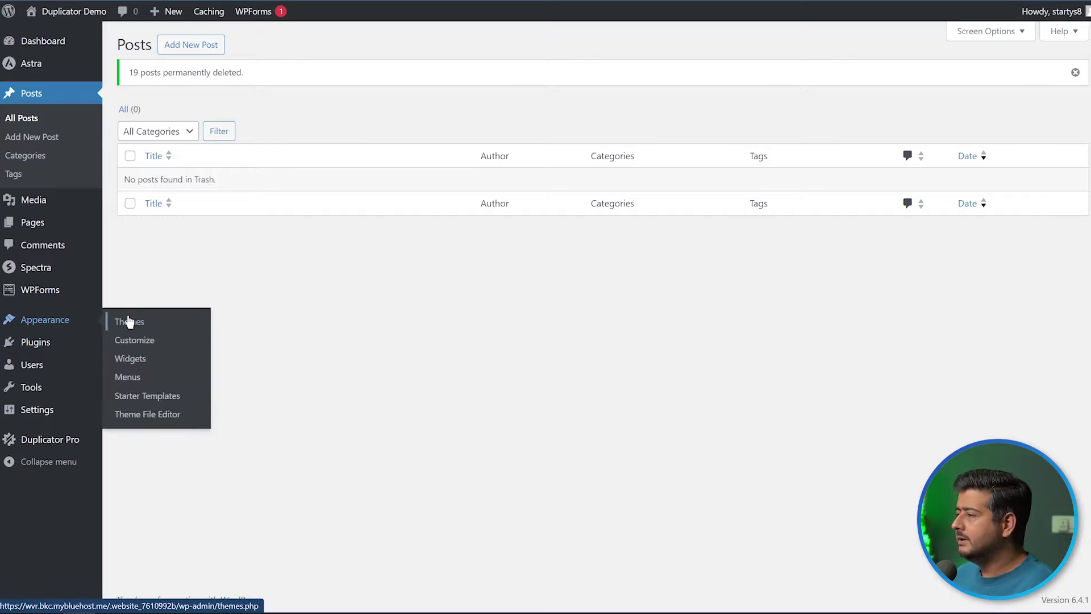
click(130, 322)
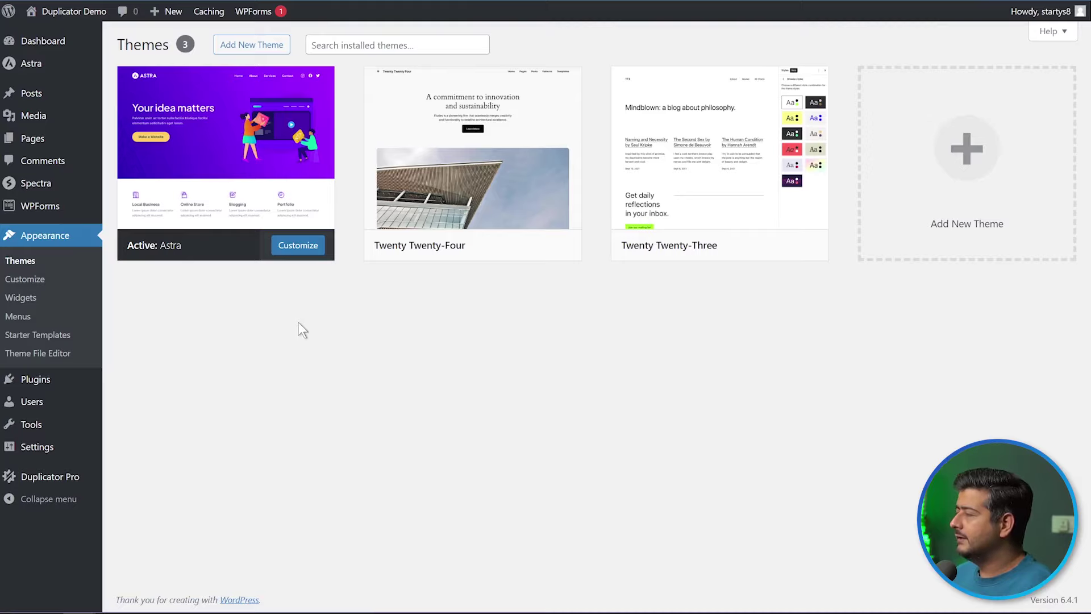
click(945, 133)
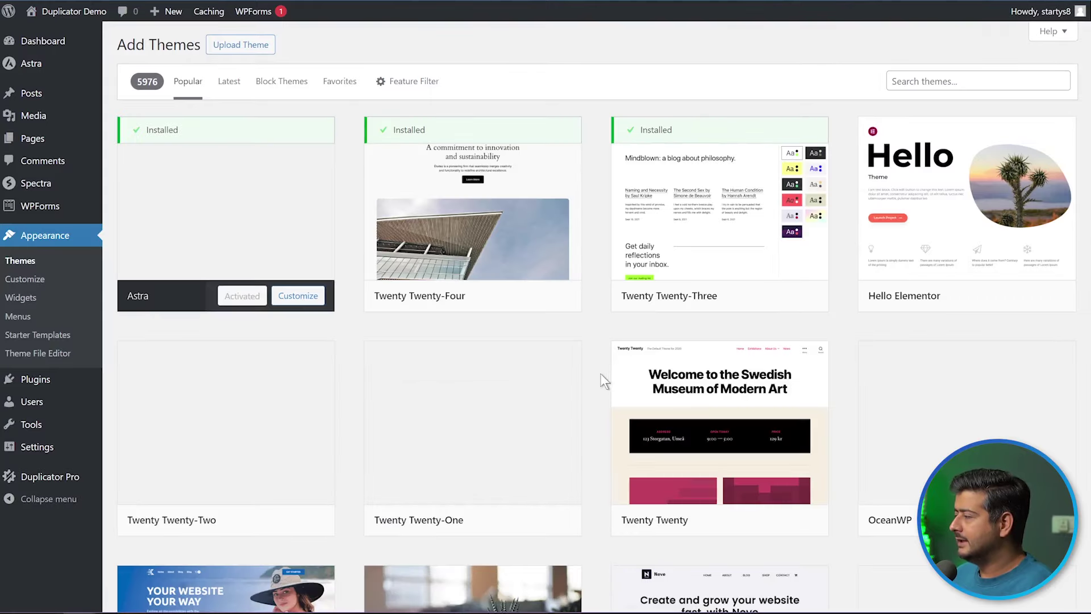
scroll(589, 355, down, 3)
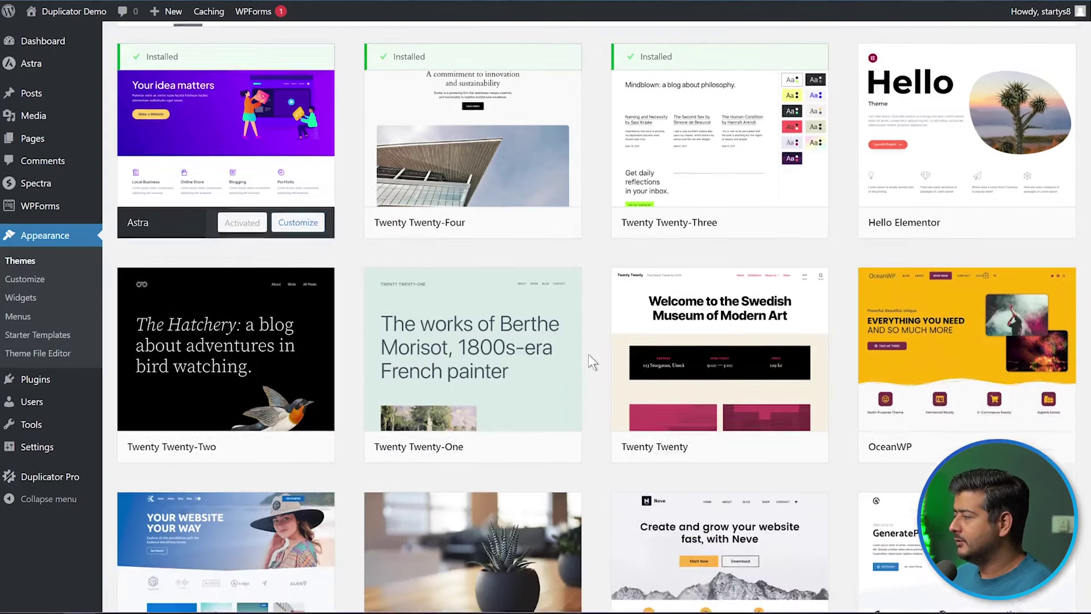
click(998, 322)
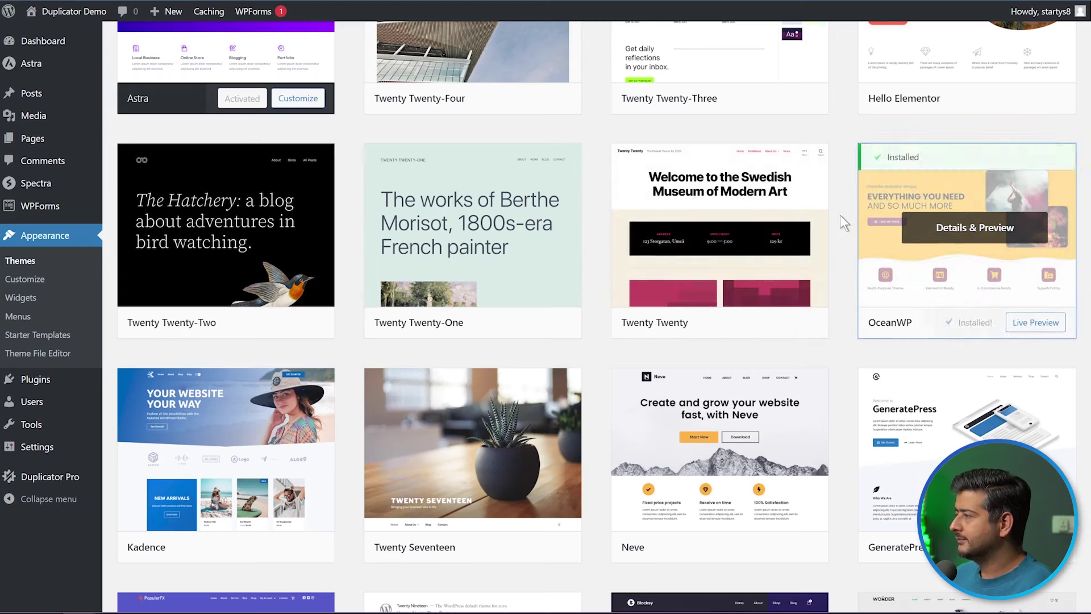
click(977, 322)
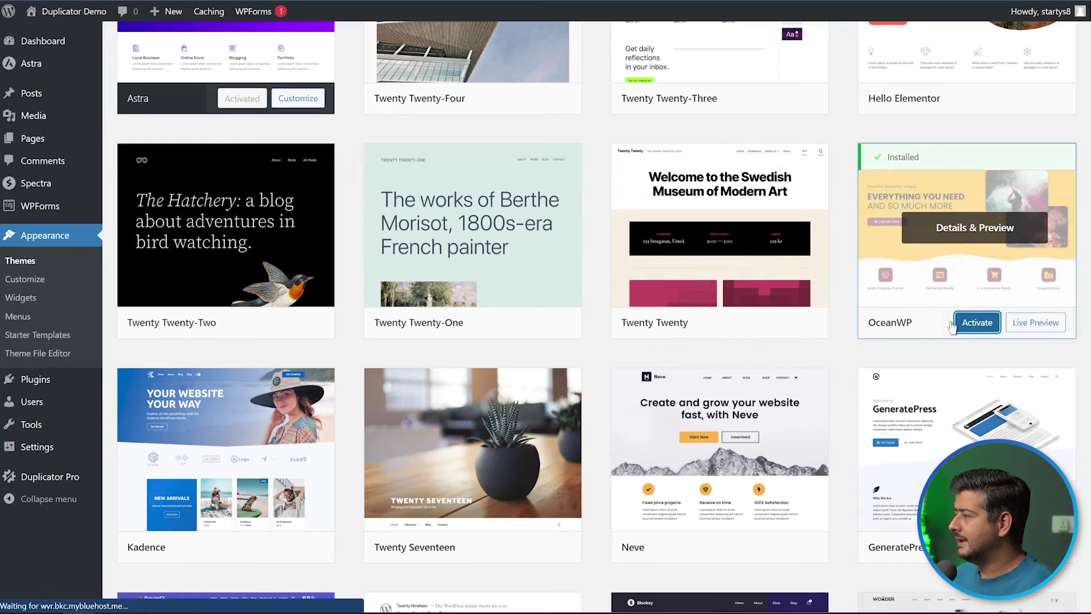
Delete the installed Astra theme from the site and confirm the deletion
scroll(393, 244, up, 3)
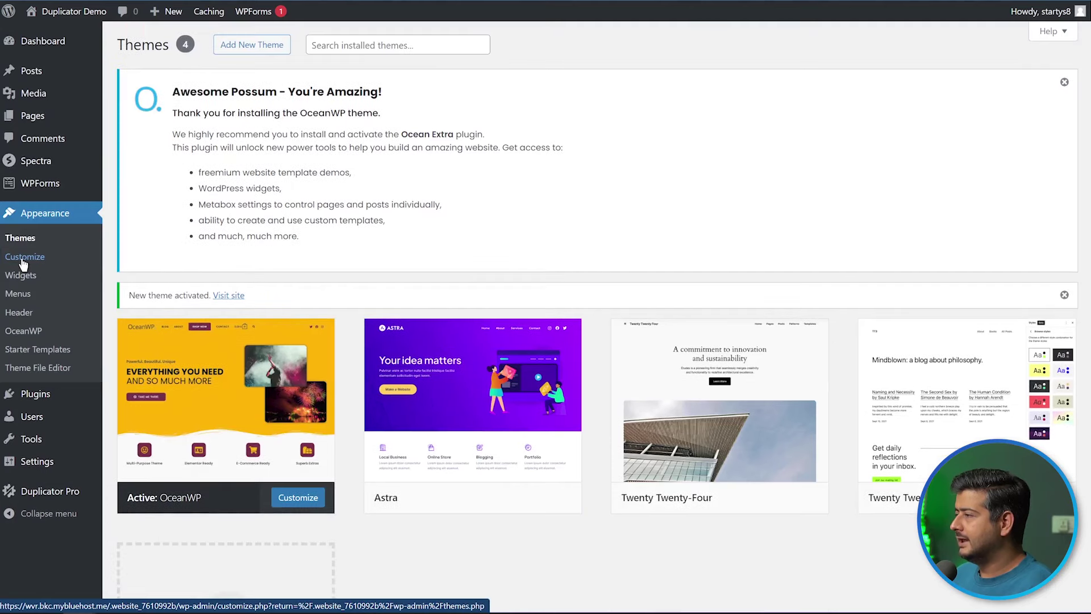
click(449, 476)
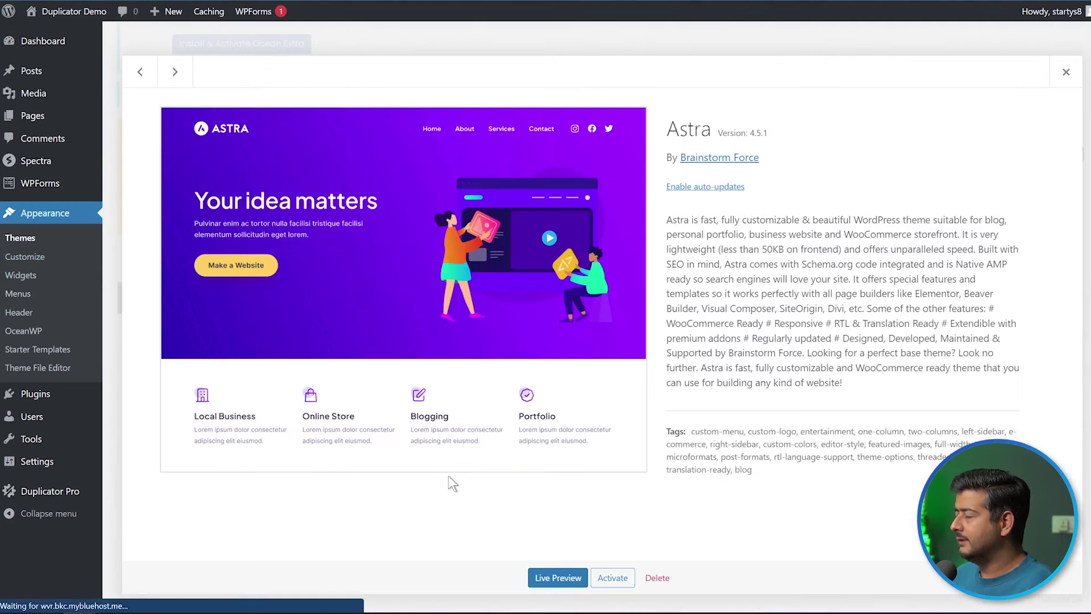
click(657, 577)
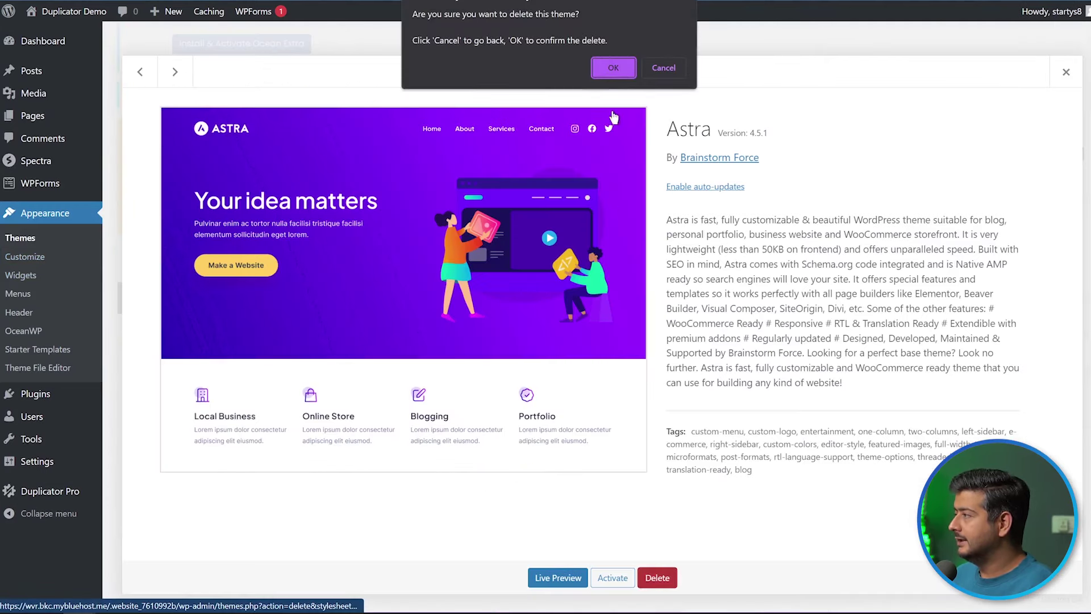
click(611, 68)
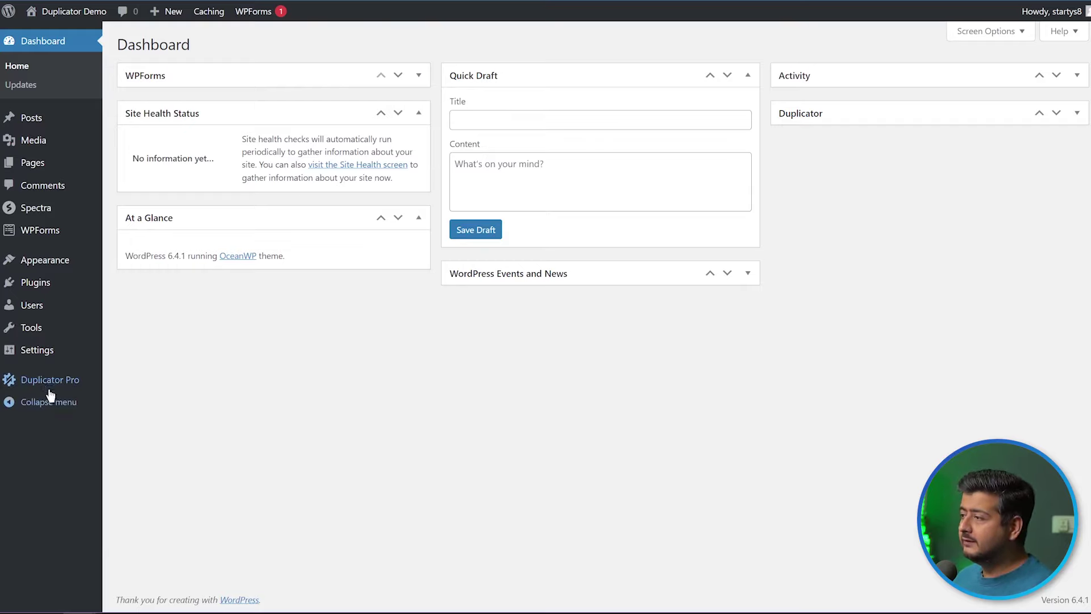
Upload the Local Weekly archive zip to Duplicator Pro's import page and continue to the confirmation step
mouse_move(46, 388)
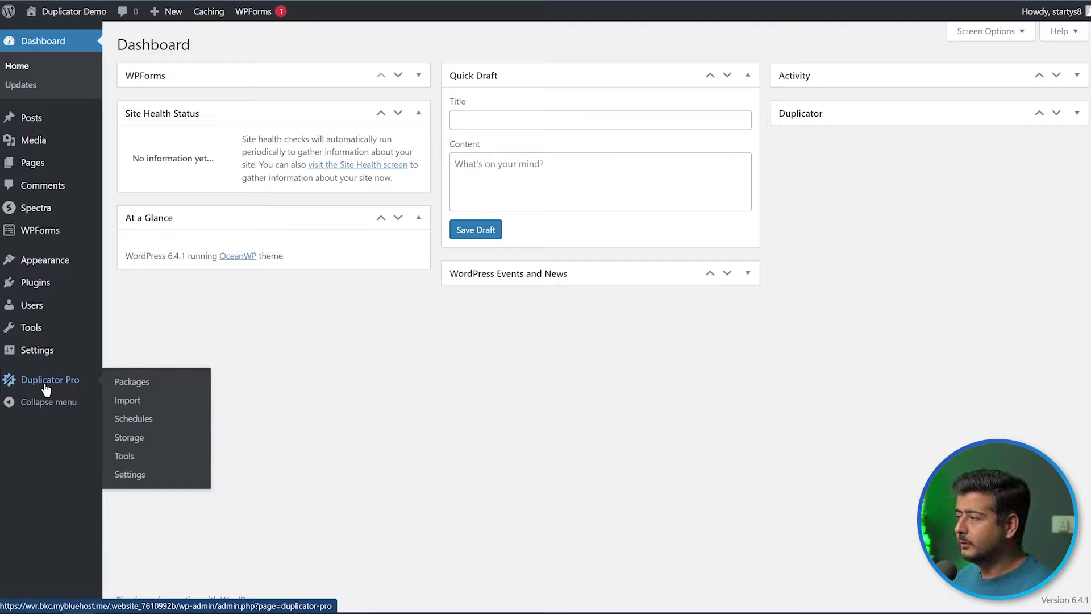
click(151, 406)
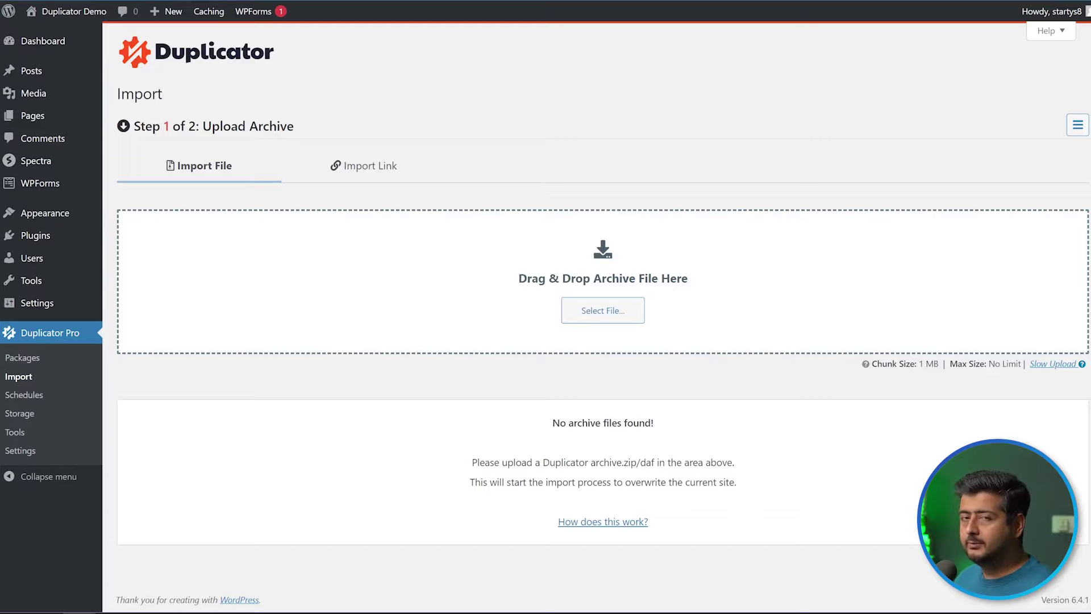
drag(828, 259, 619, 276)
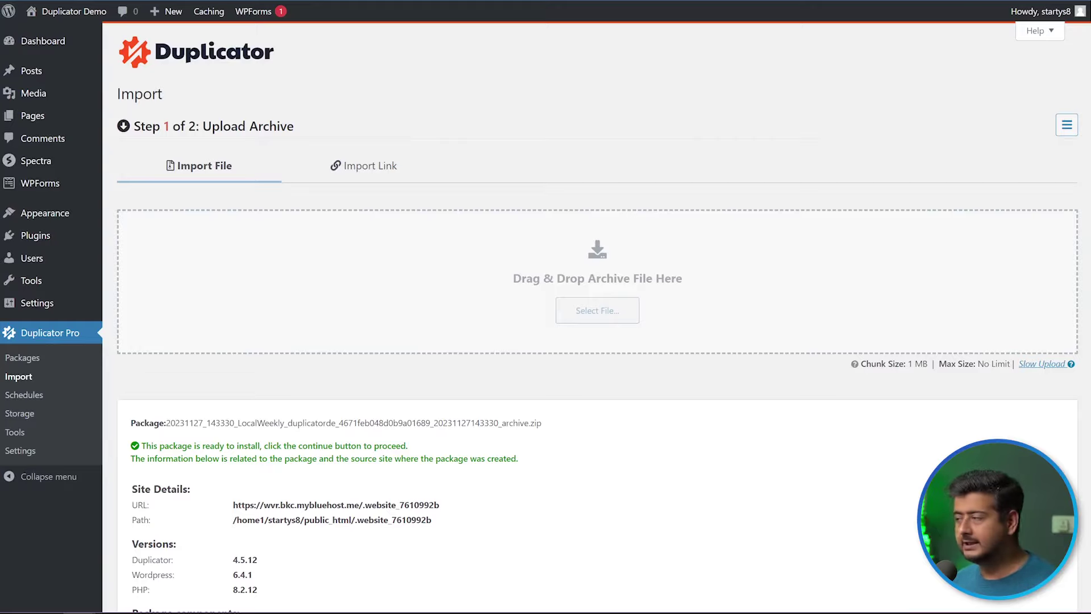
scroll(455, 209, down, 5)
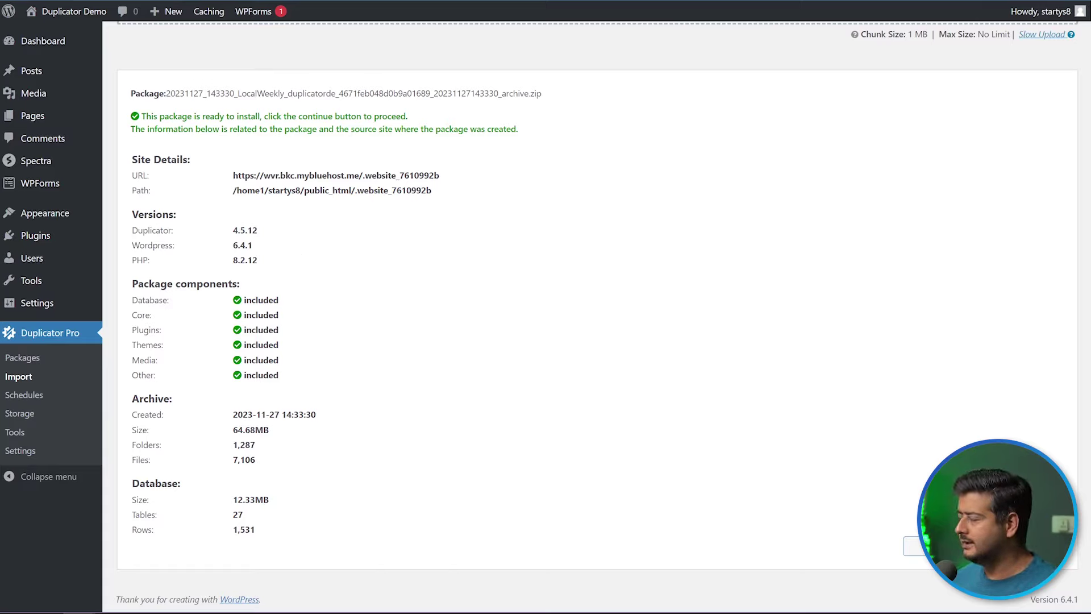
click(916, 545)
Review the recovery point and system overview of the import, and launch the installer for the uploaded package
scroll(818, 375, up, 3)
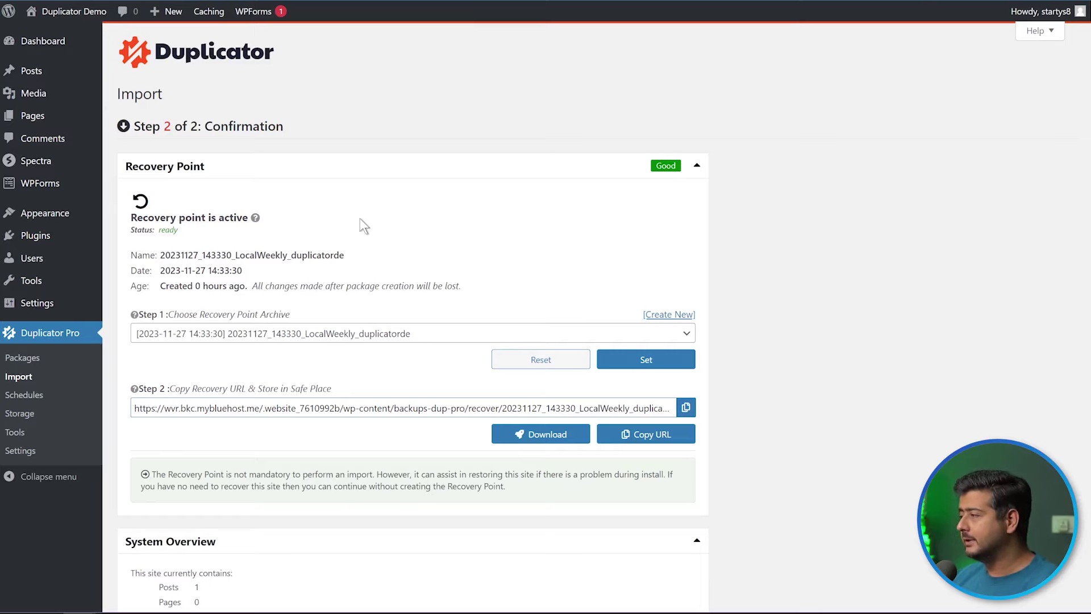
scroll(359, 219, down, 3)
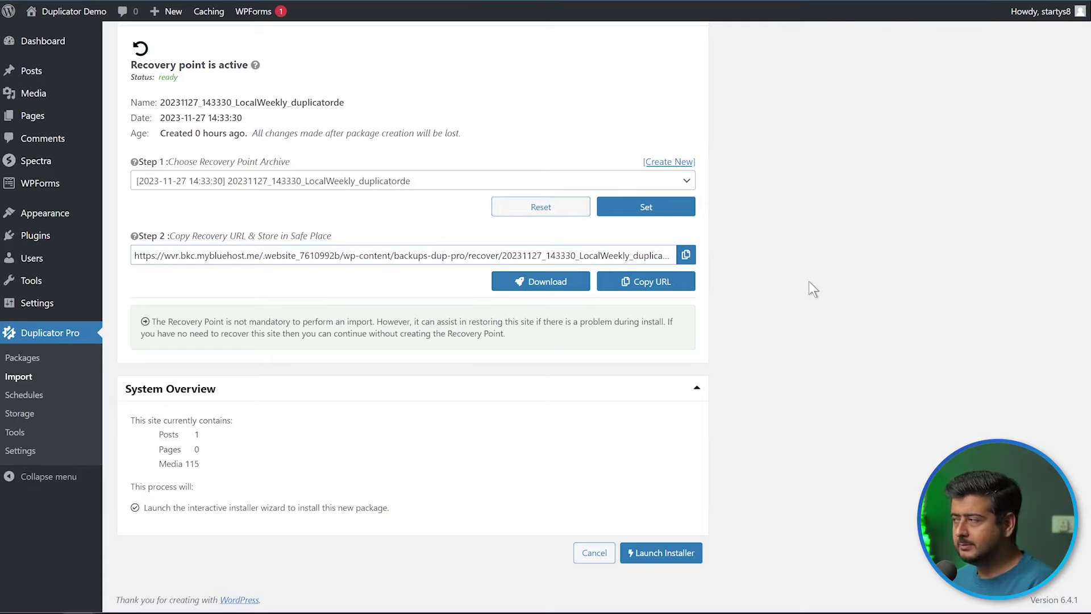
scroll(823, 300, up, 3)
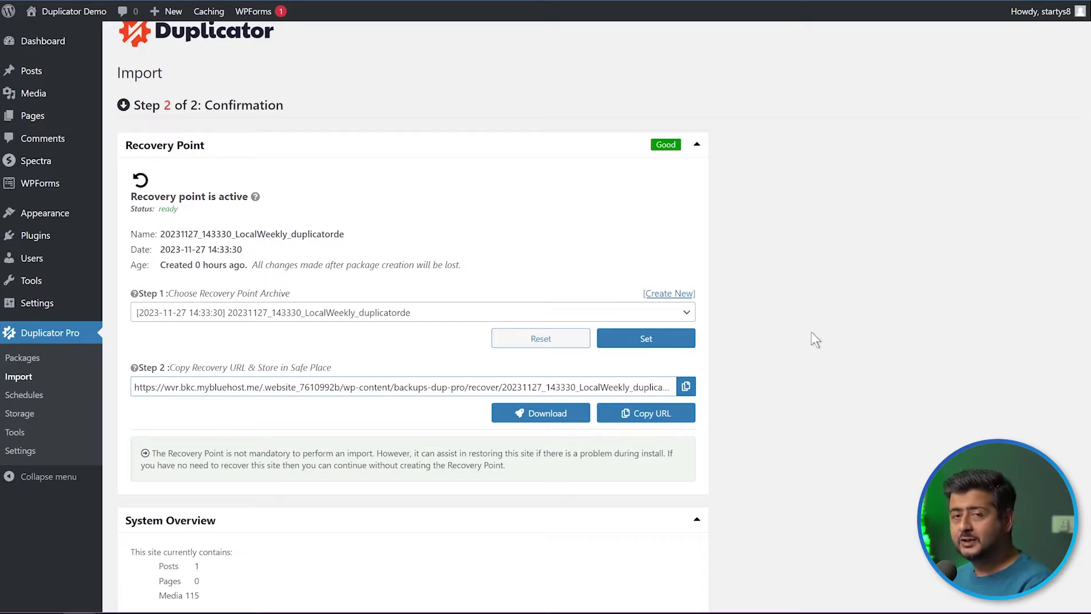
scroll(816, 341, down, 3)
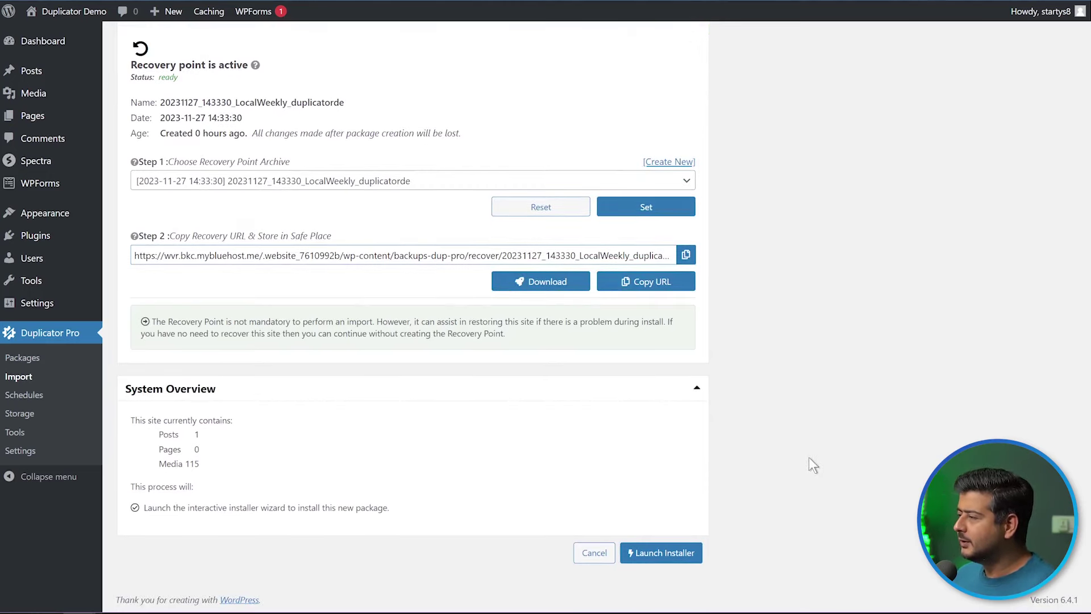
click(683, 555)
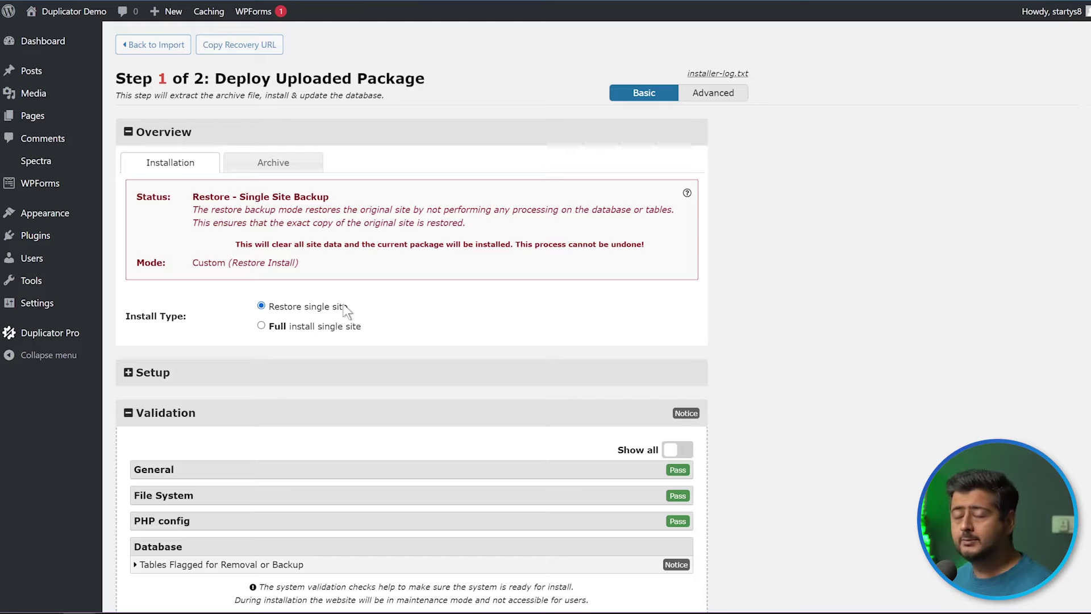
Accept the terms and notices and run the installer with the Restore single site install type
scroll(662, 324, down, 2)
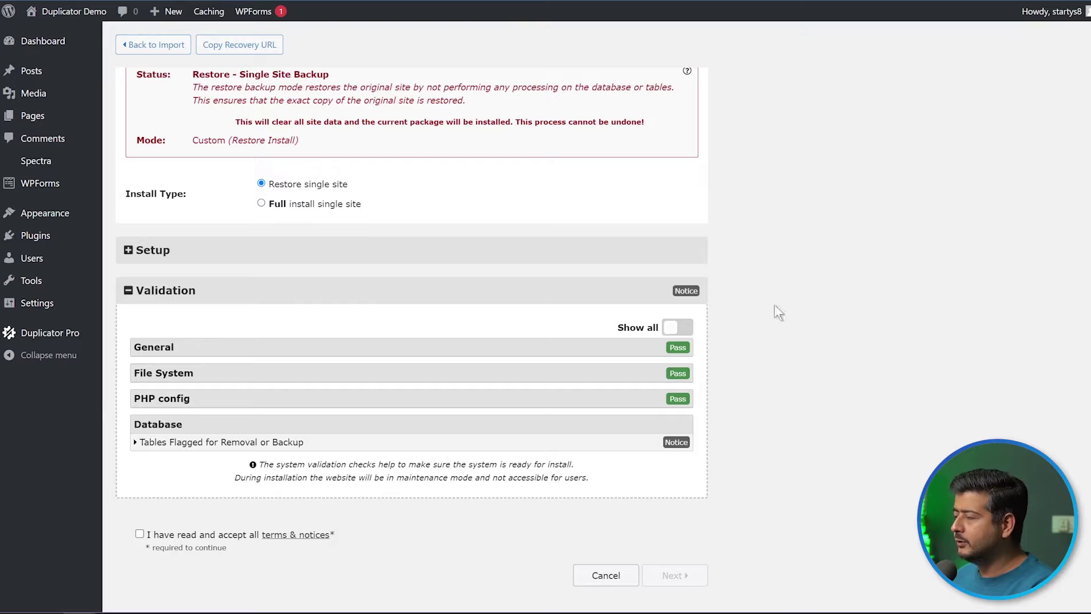
click(139, 534)
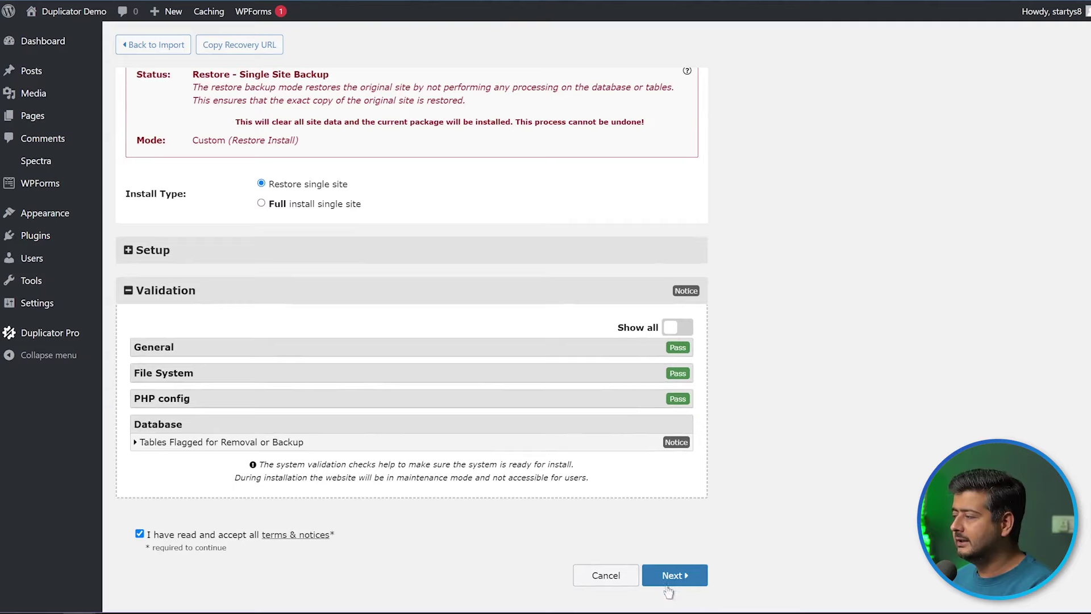
click(664, 587)
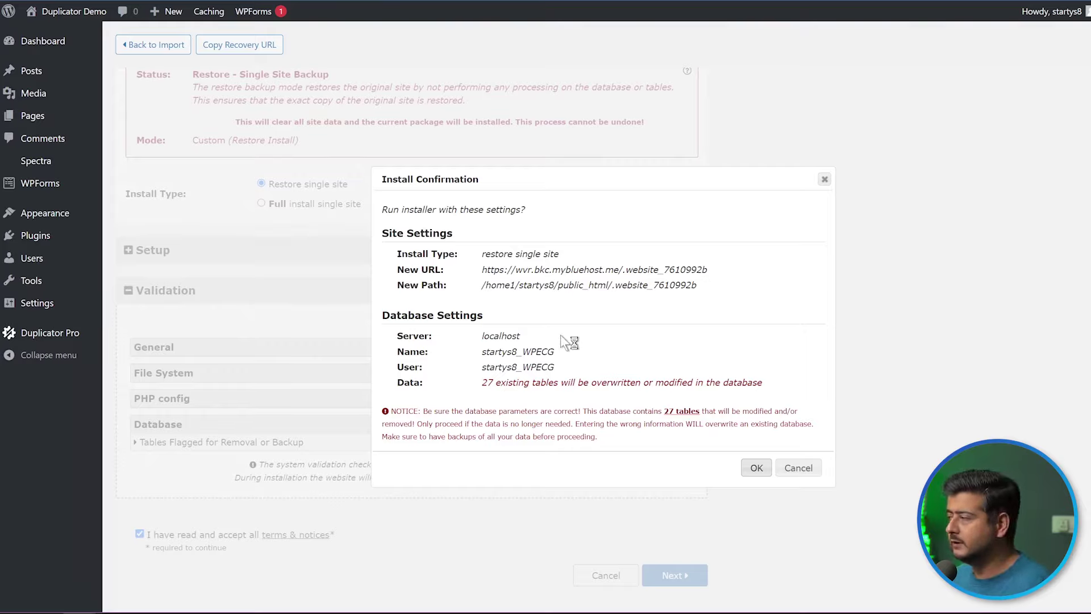
click(754, 468)
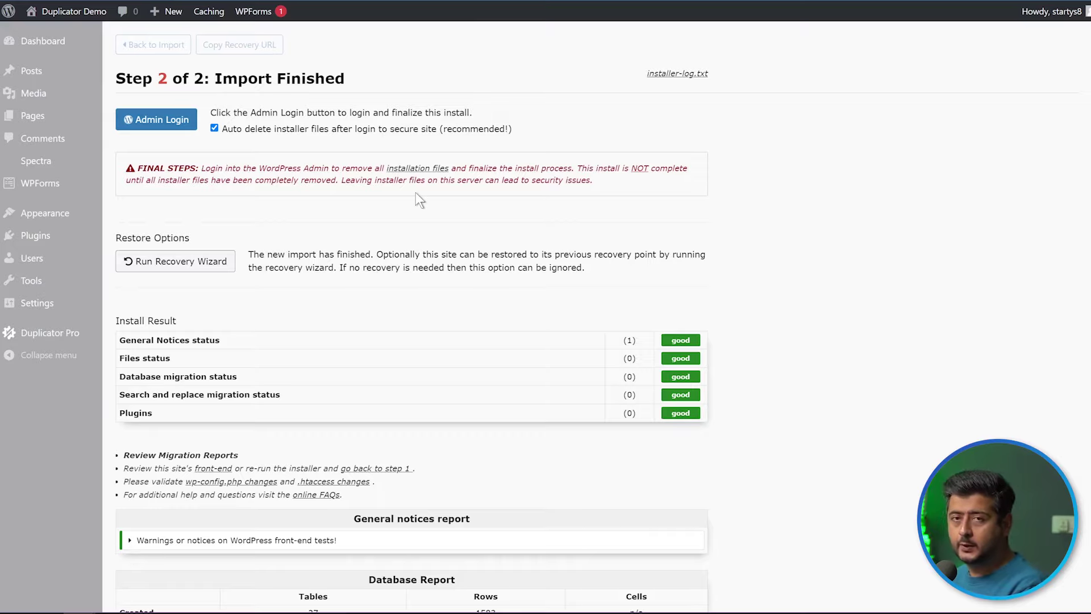
Proceed to the admin login from the finished import and log in to the restored site
click(166, 123)
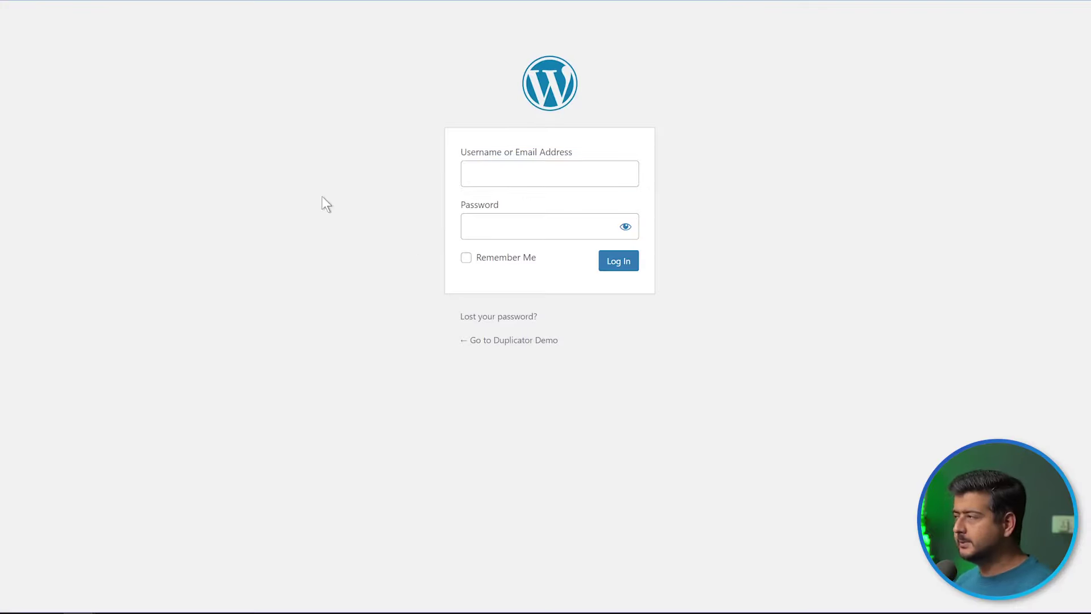
click(569, 174)
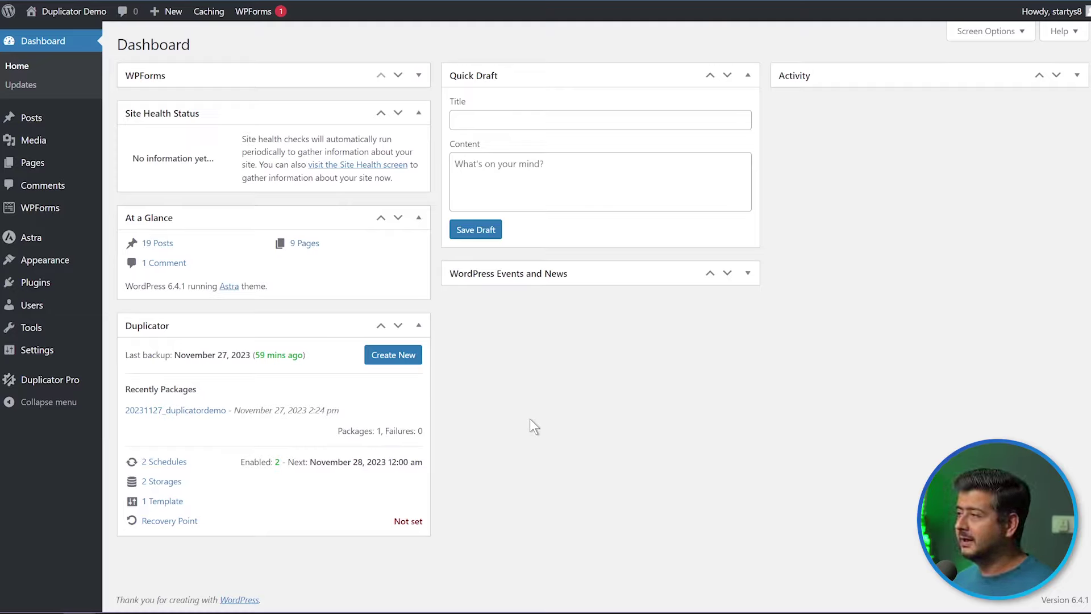
Open the restored site's posts and pages lists in separate browser tabs to check their content
right_click(71, 126)
key(Escape)
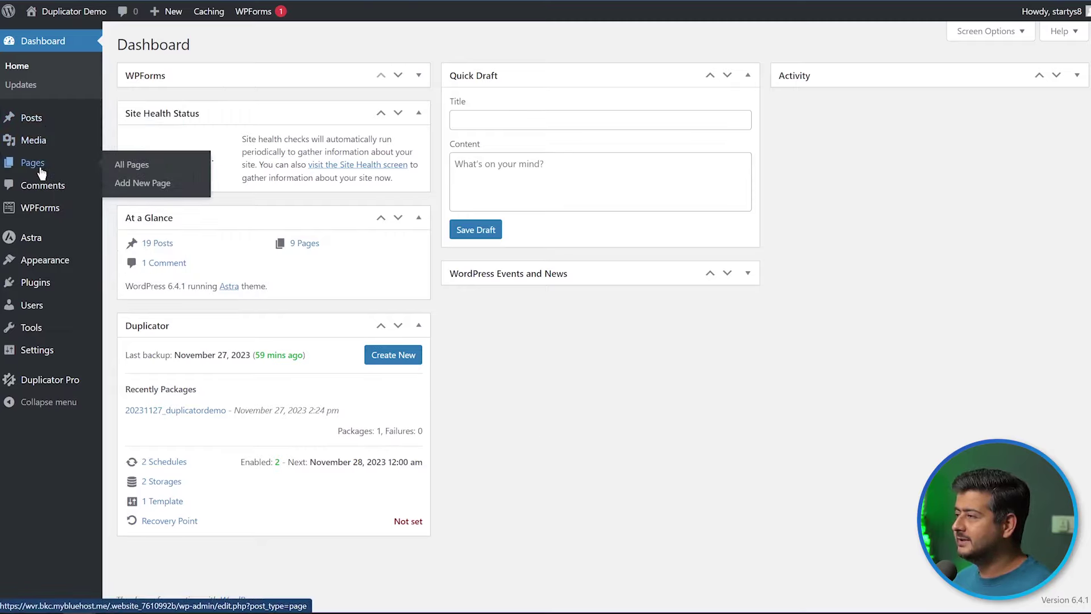
right_click(43, 171)
key(Escape)
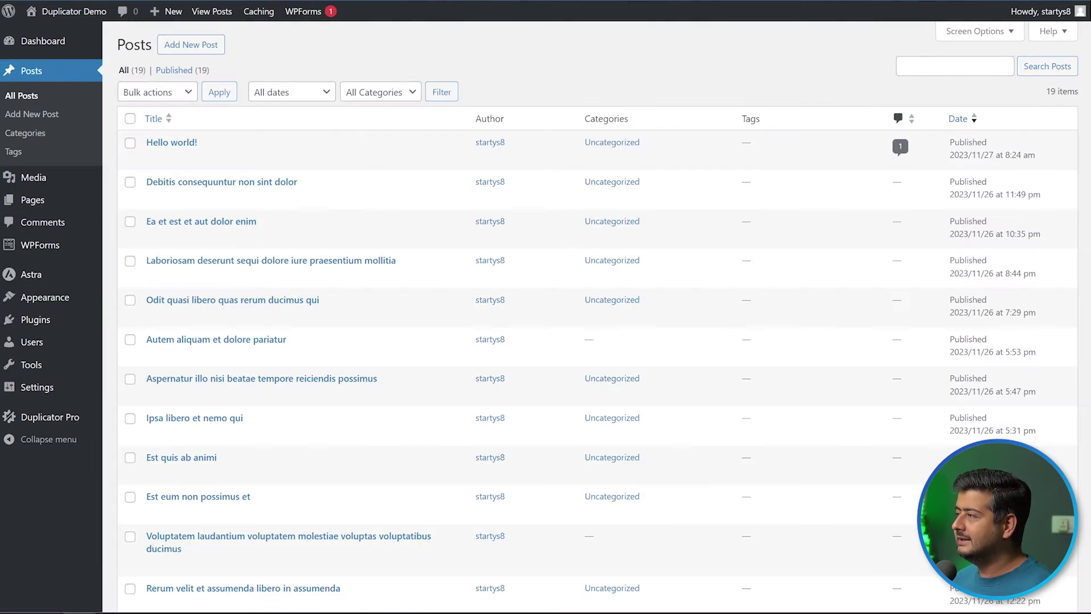